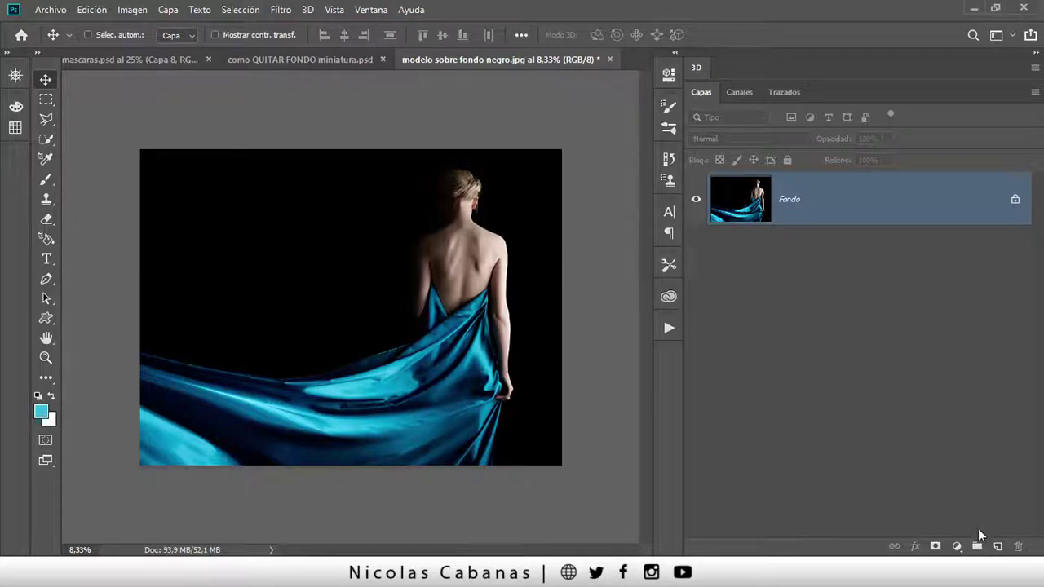
- Fill a new layer with a left-to-right black-to-white gradient and hide the Fondo photo layer
click(998, 548)
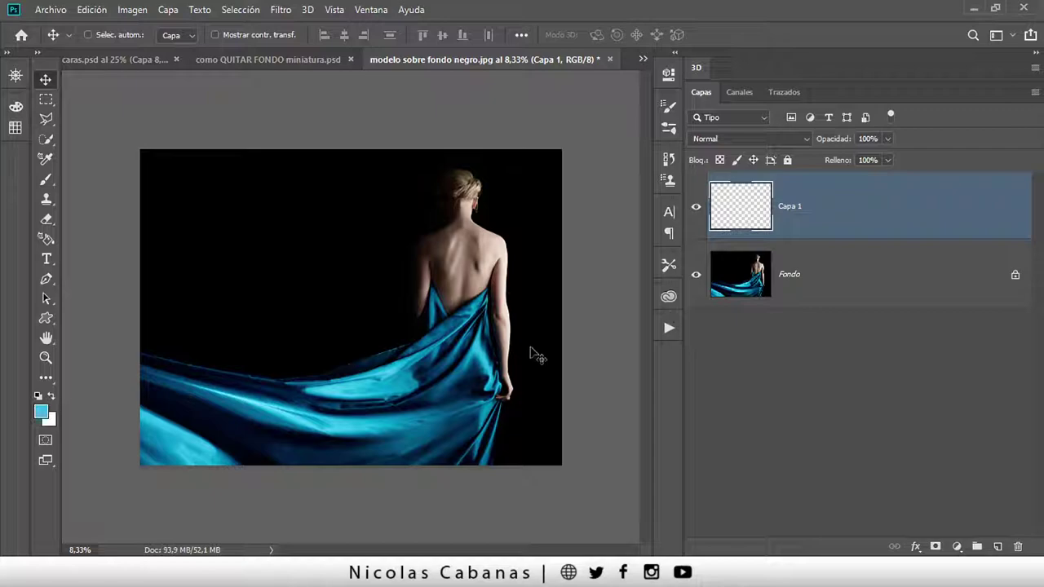
key(g)
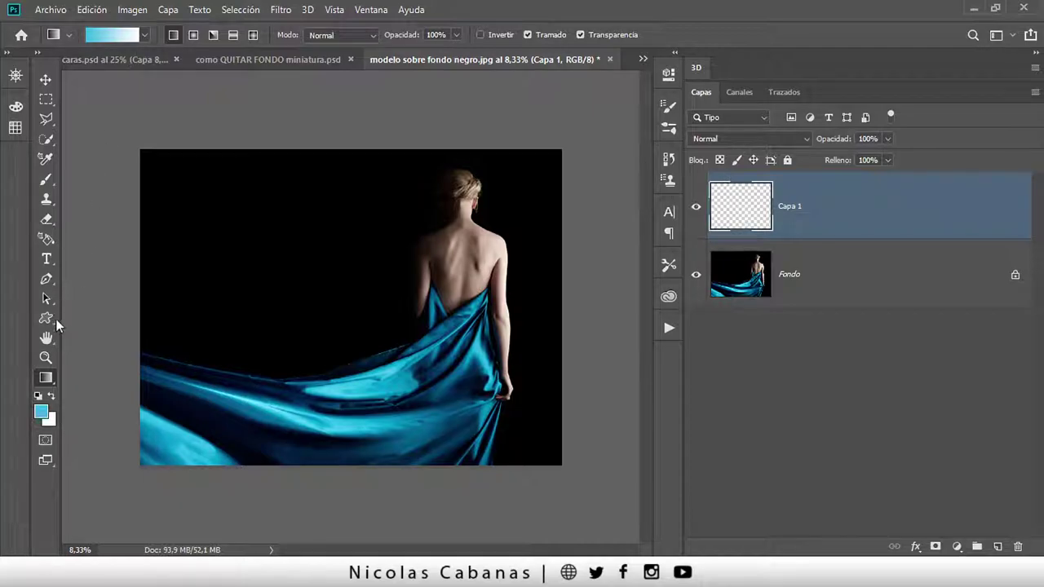
click(37, 395)
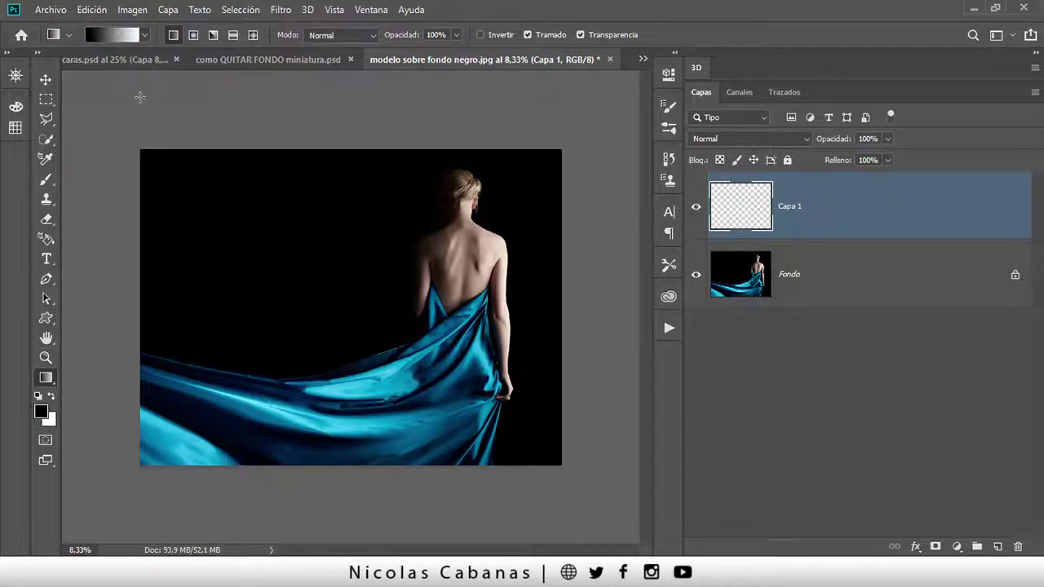
drag(154, 308, 585, 352)
click(696, 275)
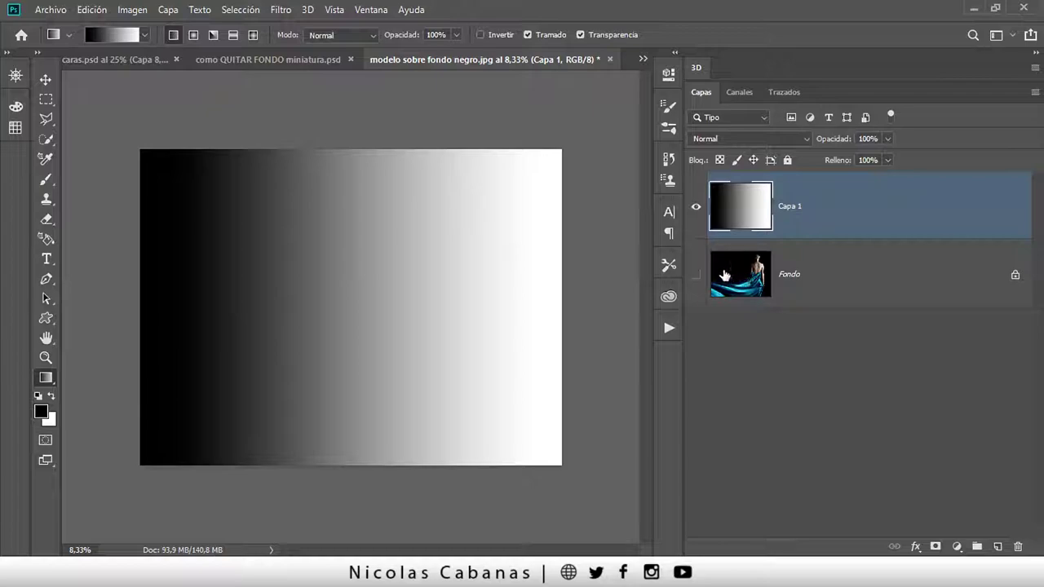
- Apply Posterizar with 15 levels to Capa 1, turning the gradient into stepped grey bands
click(957, 547)
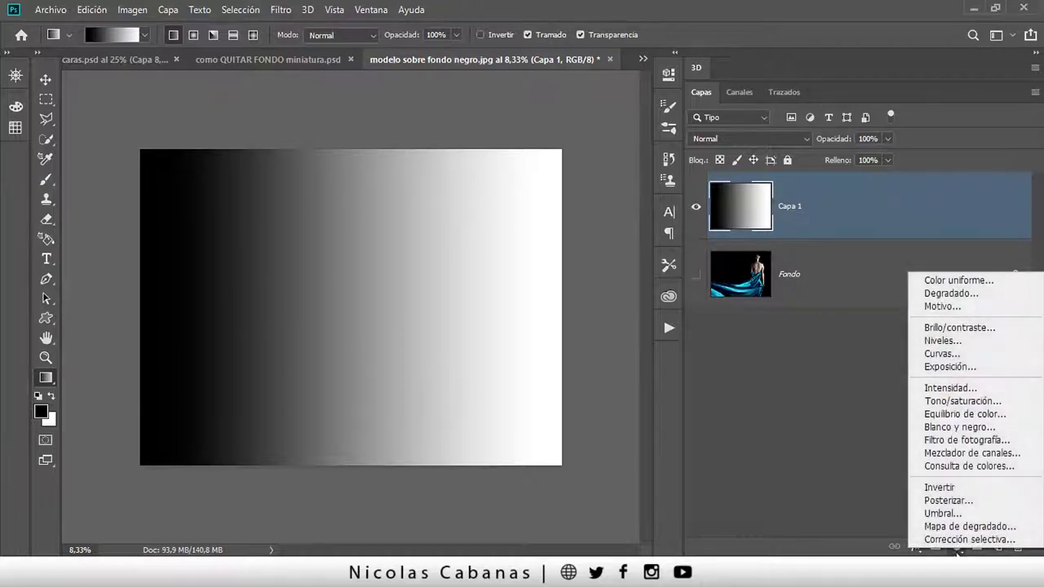
click(131, 9)
mouse_move(143, 50)
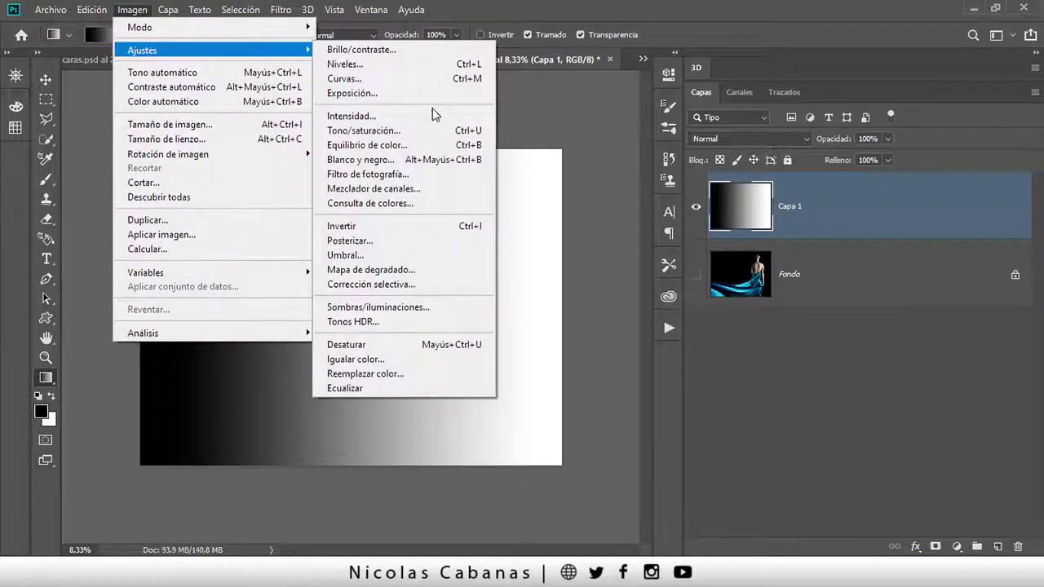
click(420, 241)
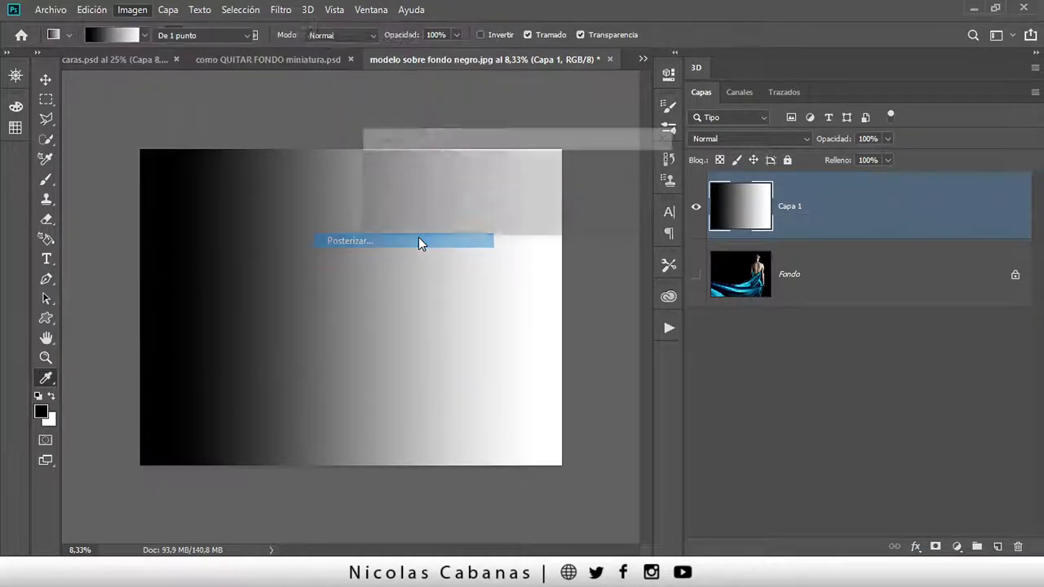
drag(375, 186, 381, 188)
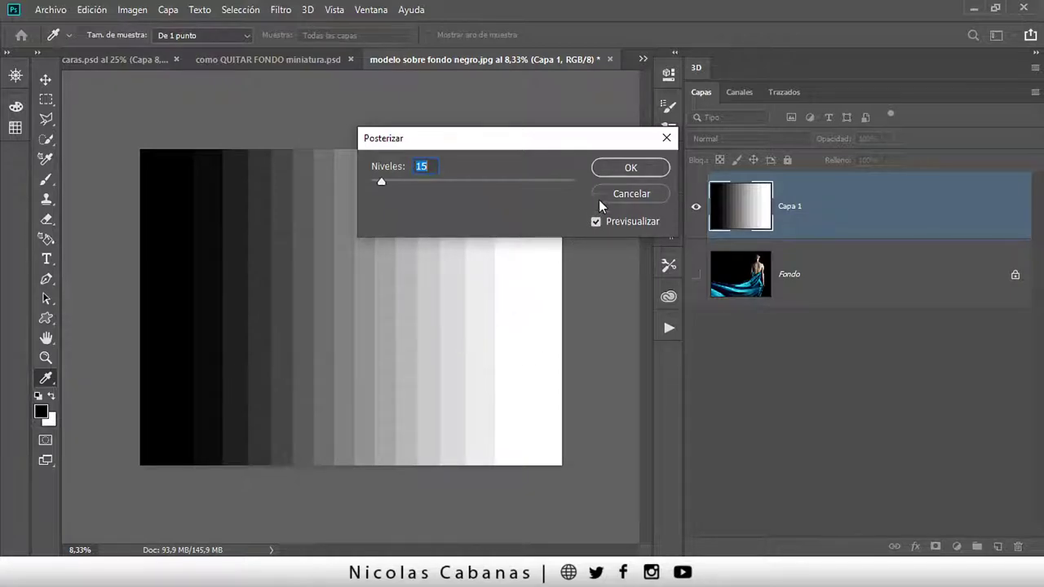
click(628, 175)
key(g)
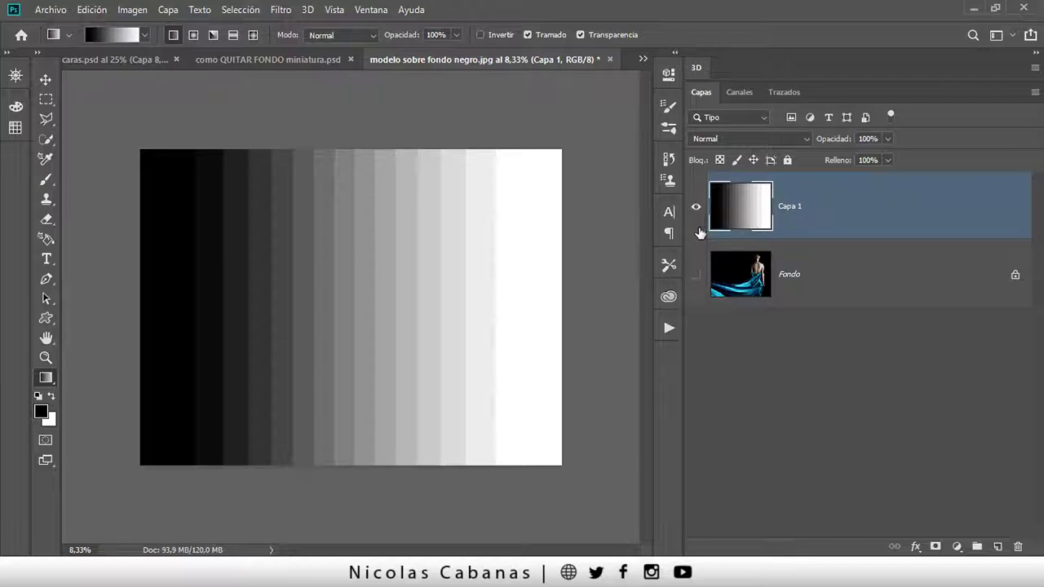
- Copy the whole striped gradient canvas, hide Capa 1 and show the Fondo photo layer
click(237, 12)
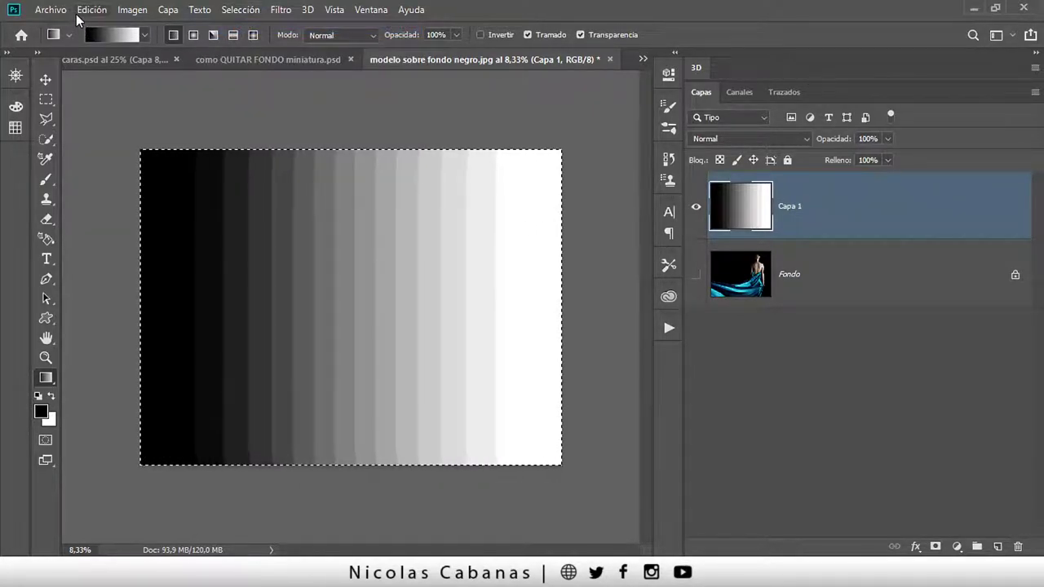
click(85, 11)
click(141, 46)
click(695, 206)
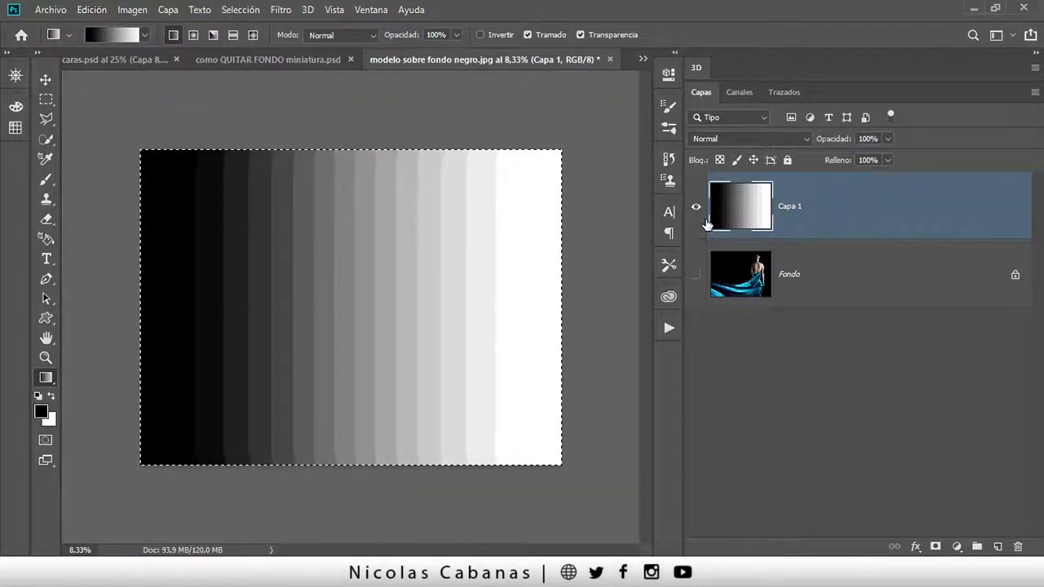
click(696, 274)
click(844, 303)
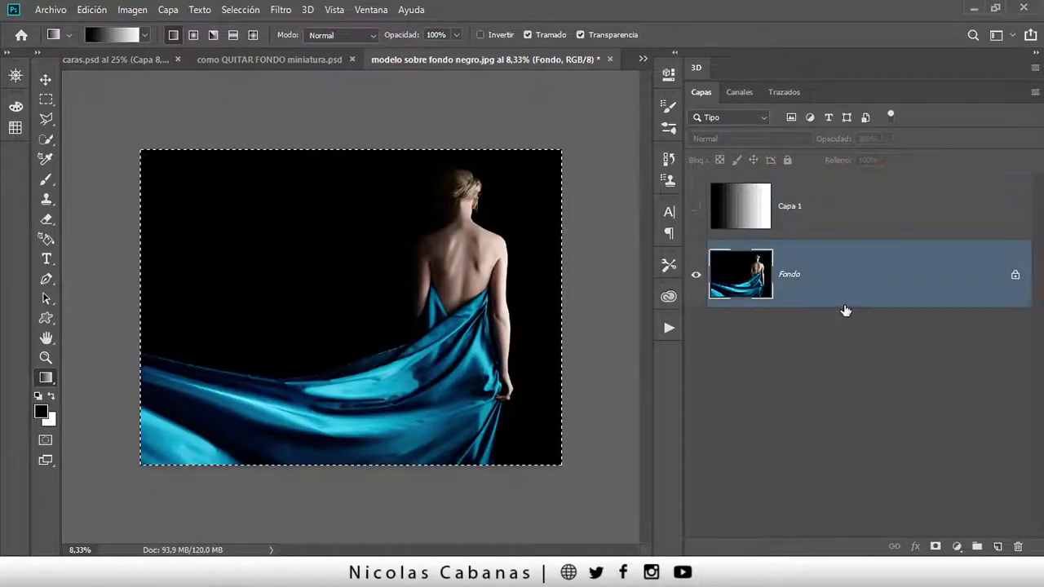
key(ctrl+d)
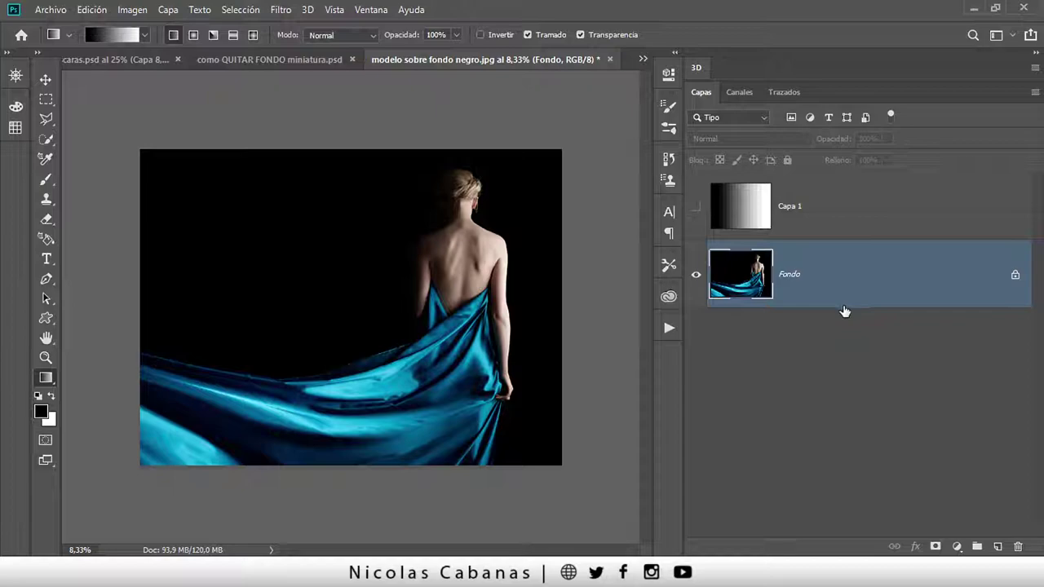
- Add a layer mask to the photo and paste the striped gradient into that mask
click(935, 546)
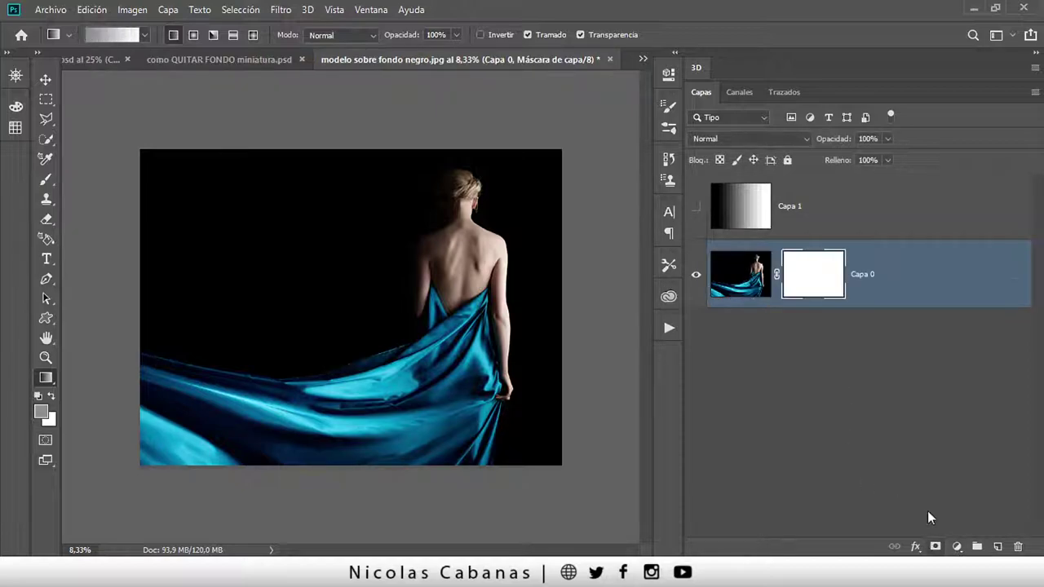
click(92, 9)
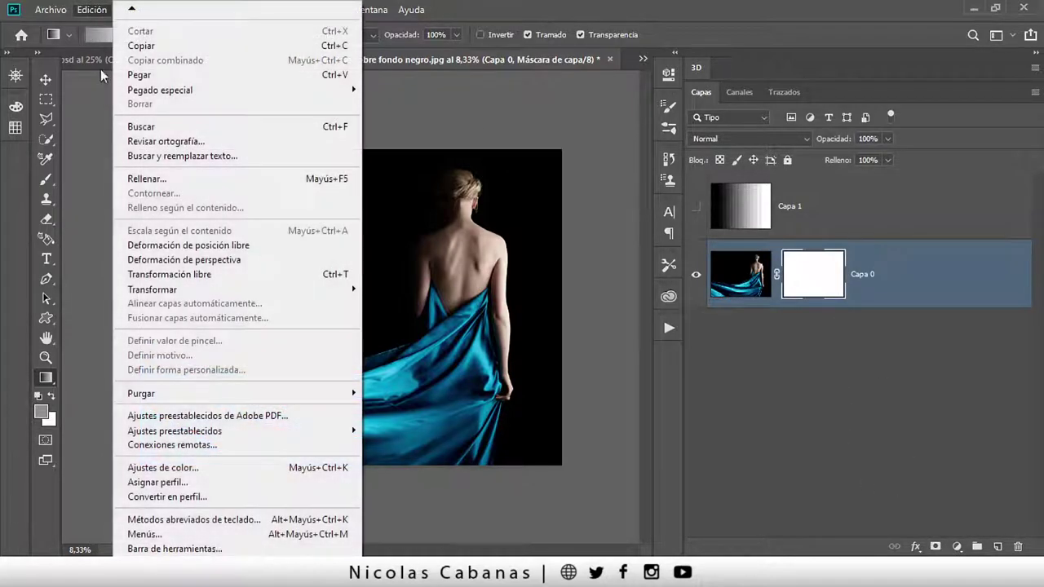
click(166, 75)
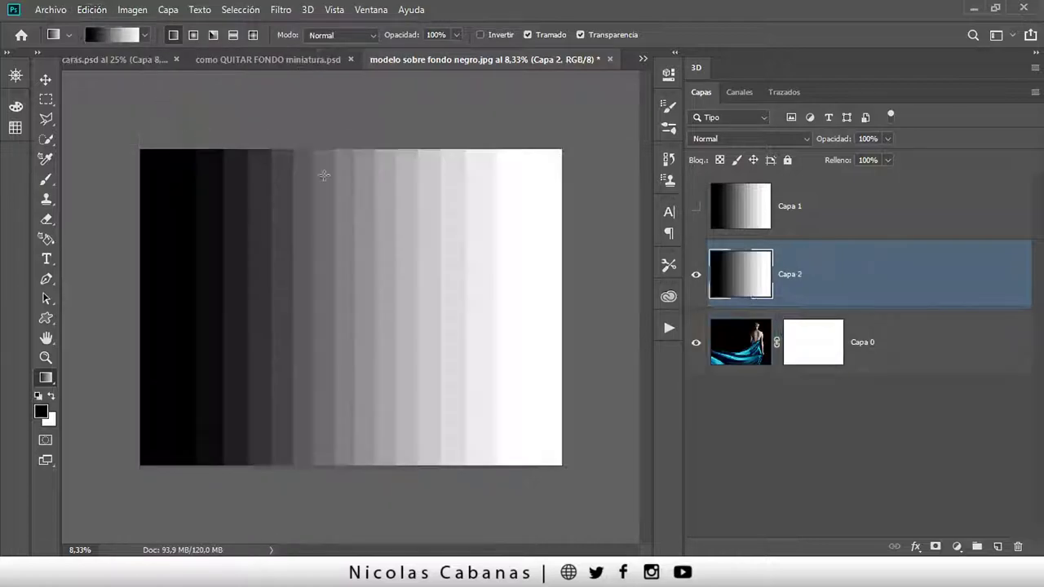
key(ctrl+z)
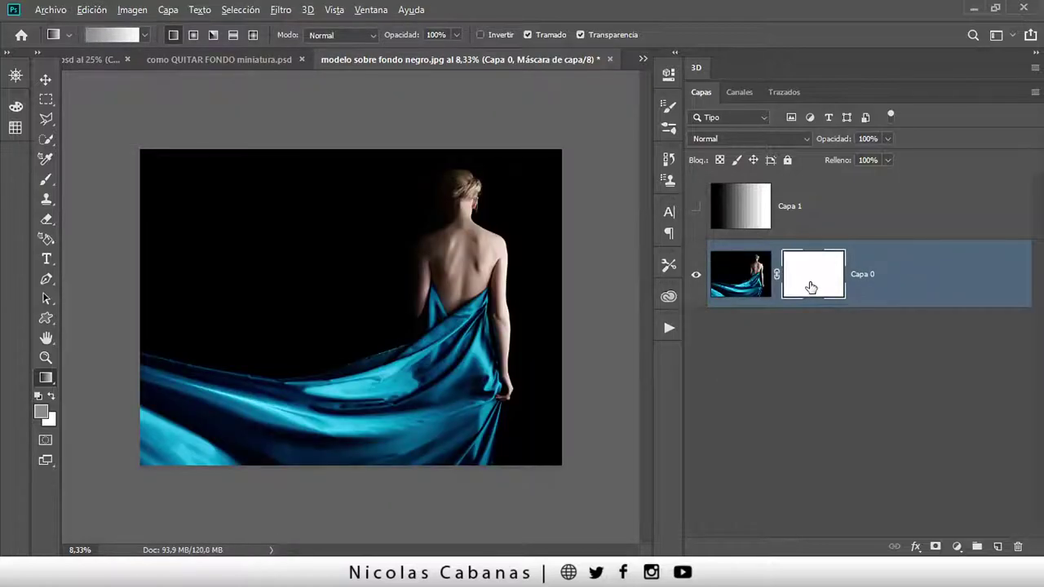
alt+click(810, 287)
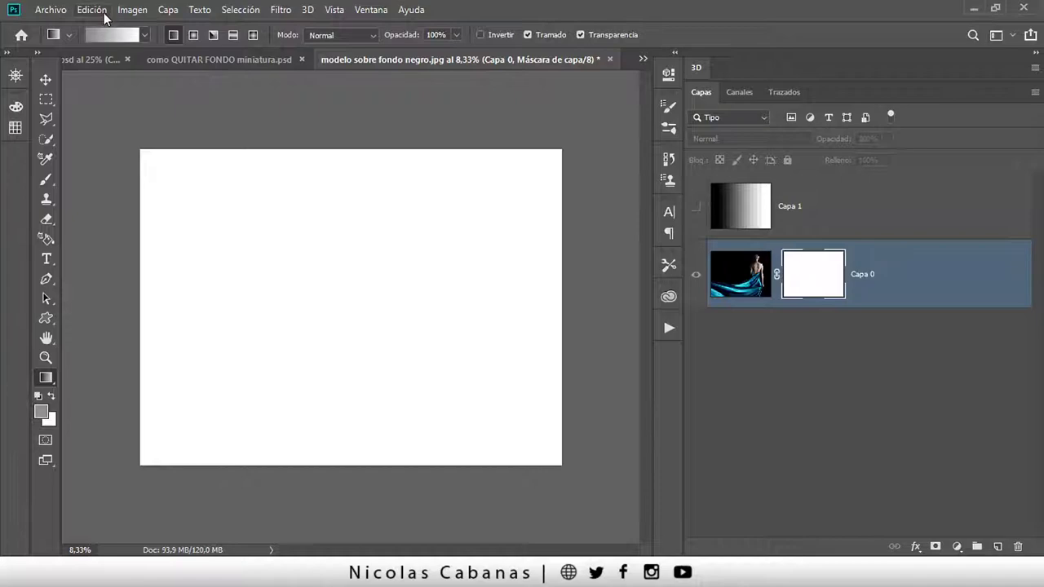
click(92, 10)
click(166, 81)
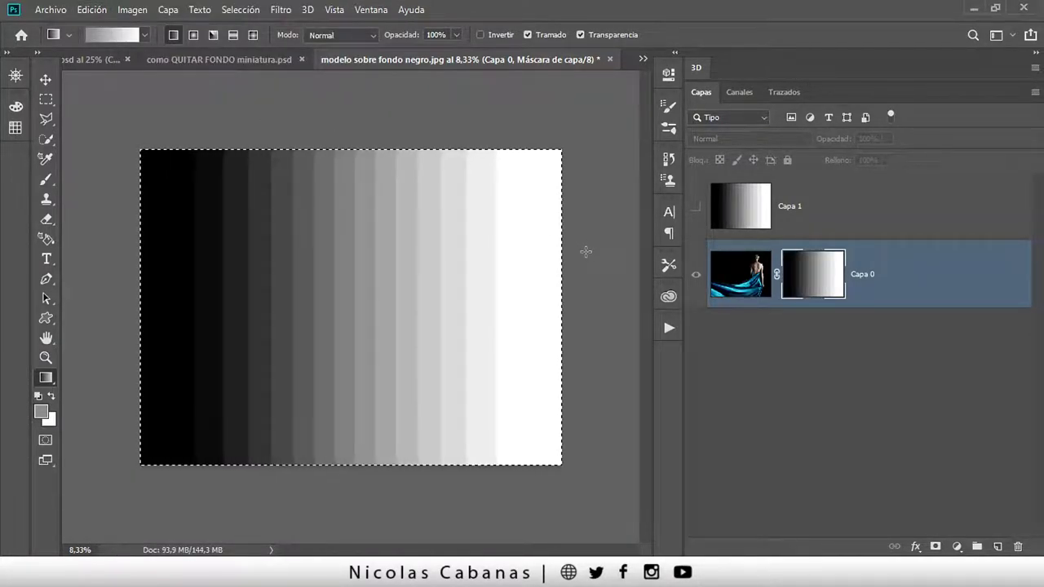
key(ctrl+d)
- Inspect Capa 0's gradient mask on its own, then return to viewing the masked photo
click(744, 279)
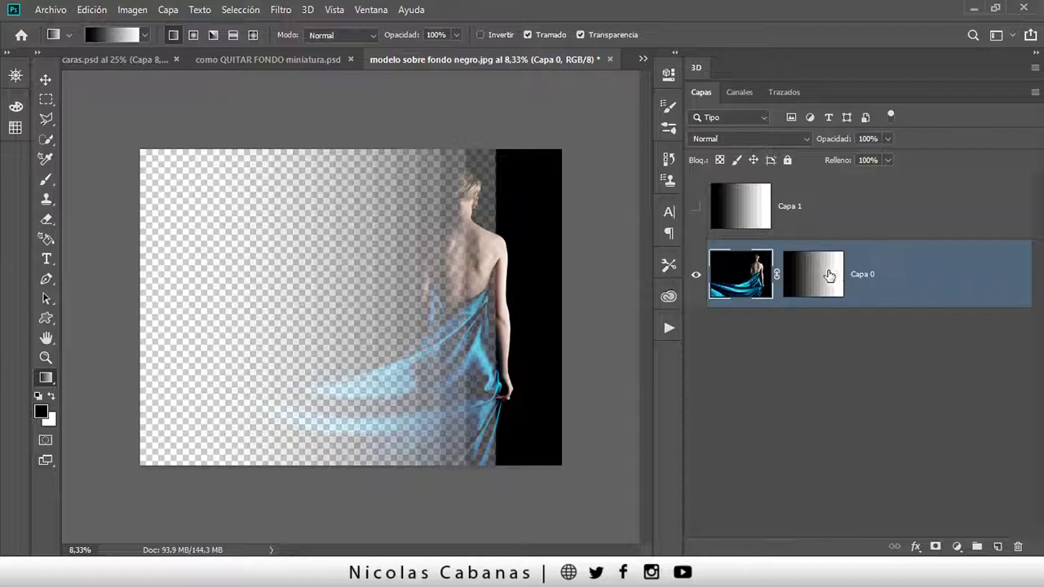
click(813, 280)
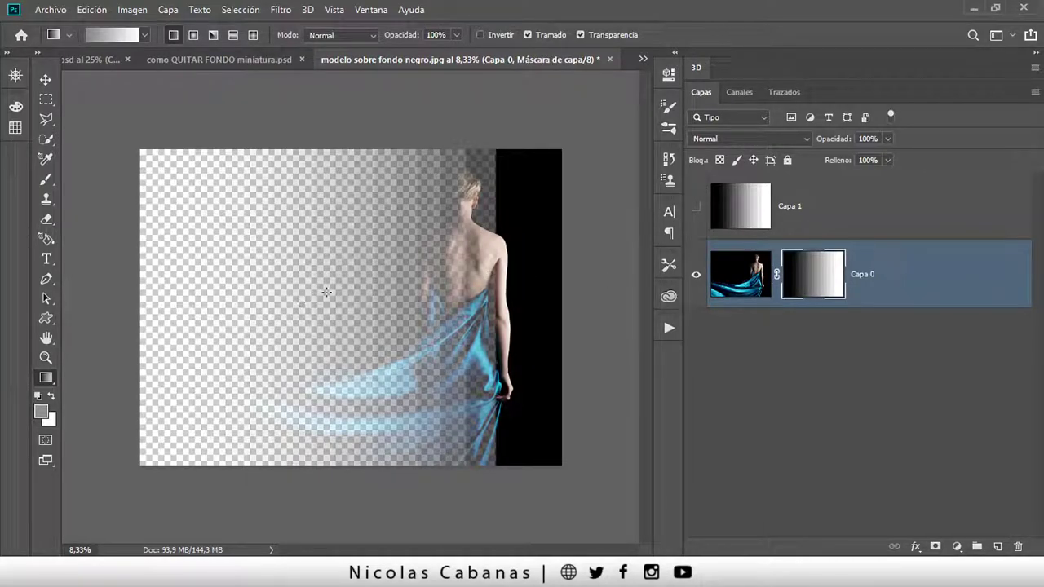
alt+click(802, 282)
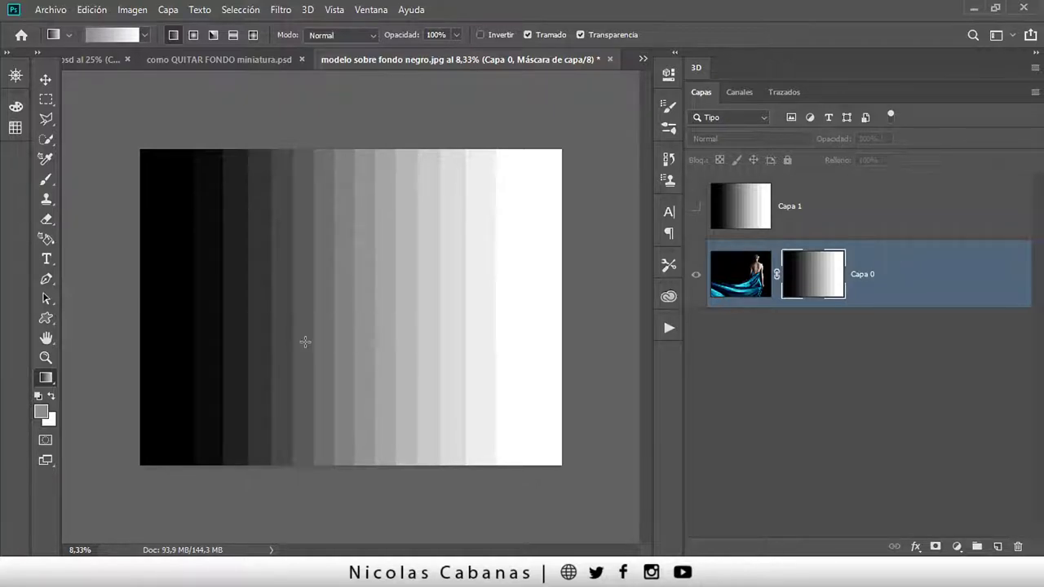
click(724, 281)
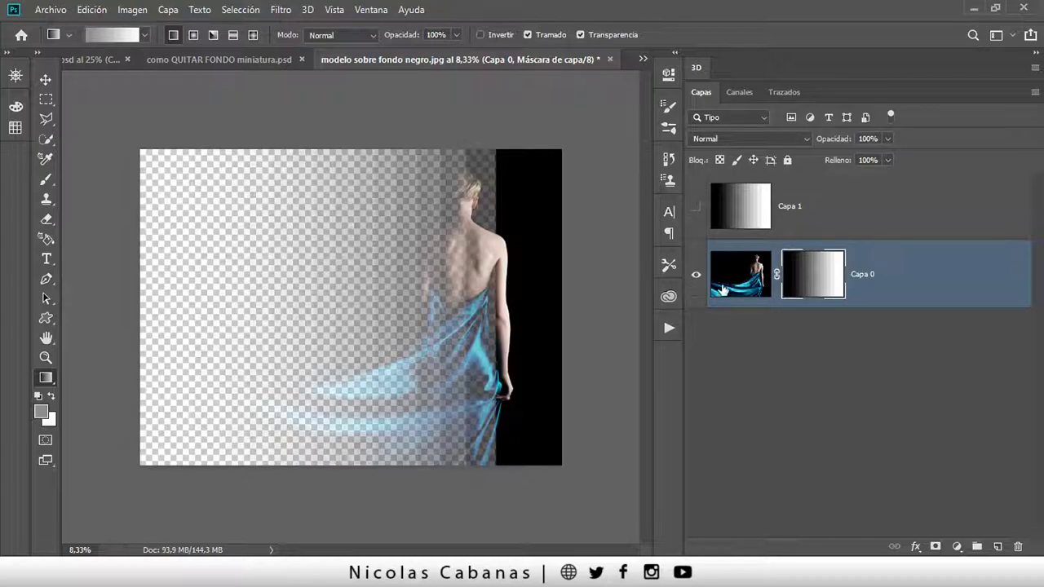
- Add Capa 2 beneath the photo and fill it with cyan sampled from the dress
click(997, 546)
drag(856, 294, 845, 376)
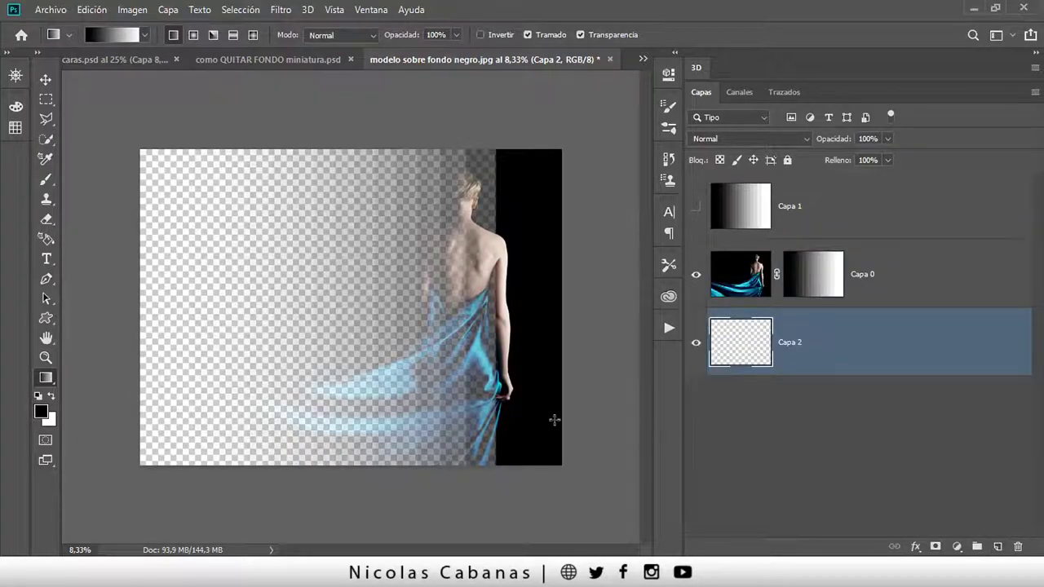
key(i)
click(489, 374)
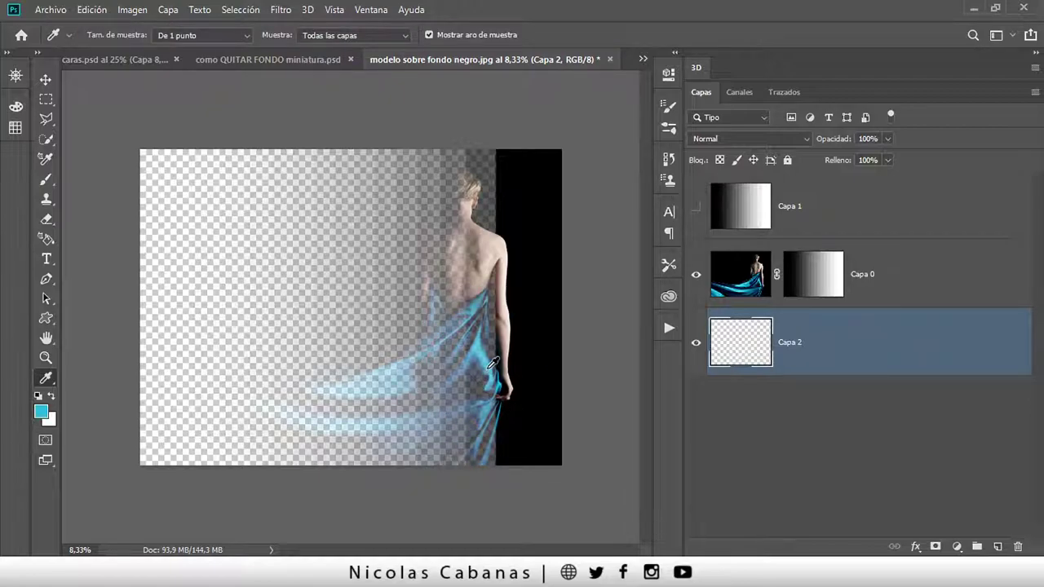
key(alt+BackSpace)
key(v)
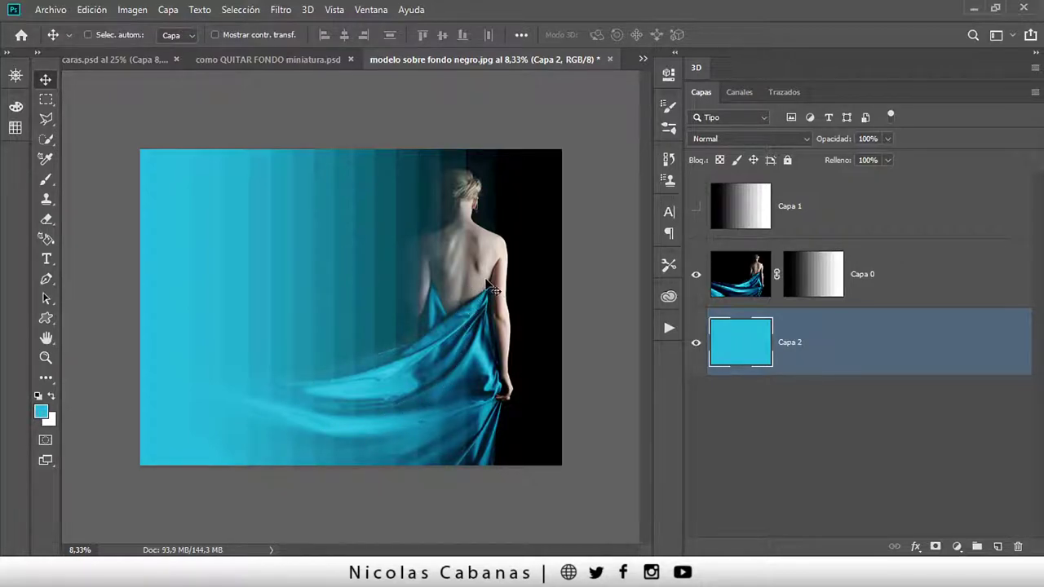
click(805, 287)
- Select the Brush tool at 413 px and target Capa 0's layer mask
click(46, 179)
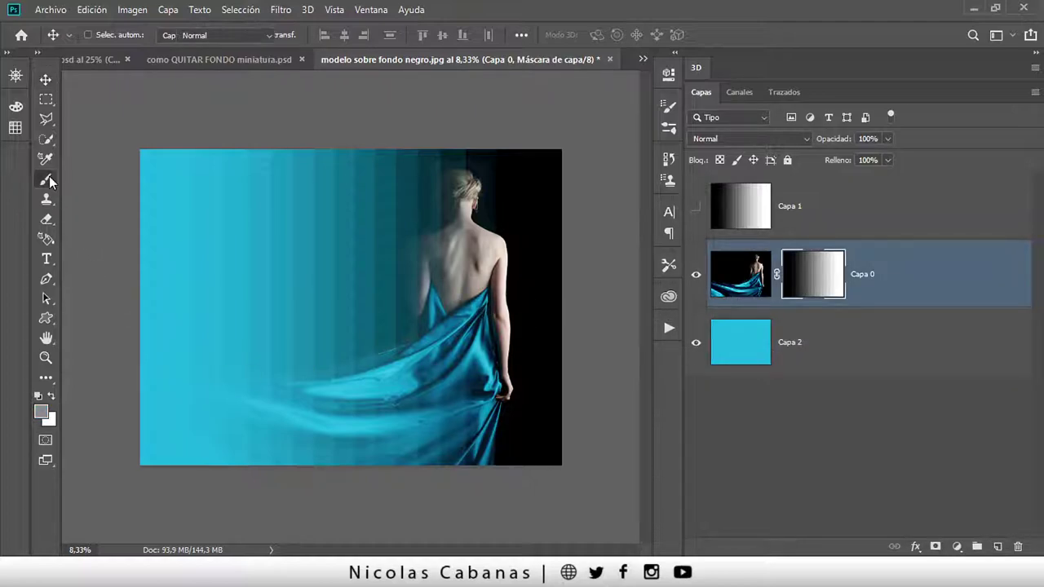
click(81, 181)
right_click(331, 234)
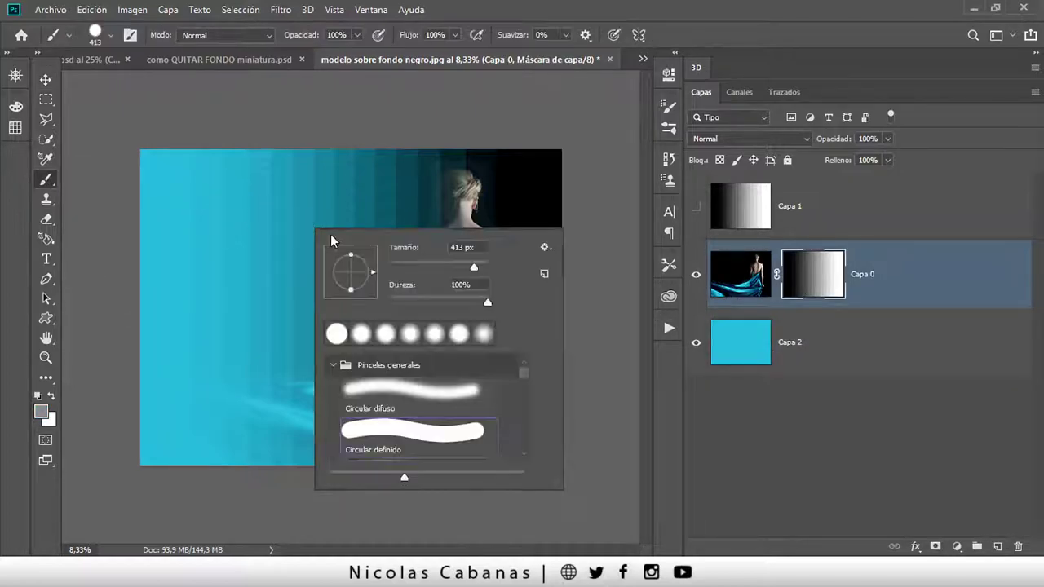
click(473, 268)
click(784, 424)
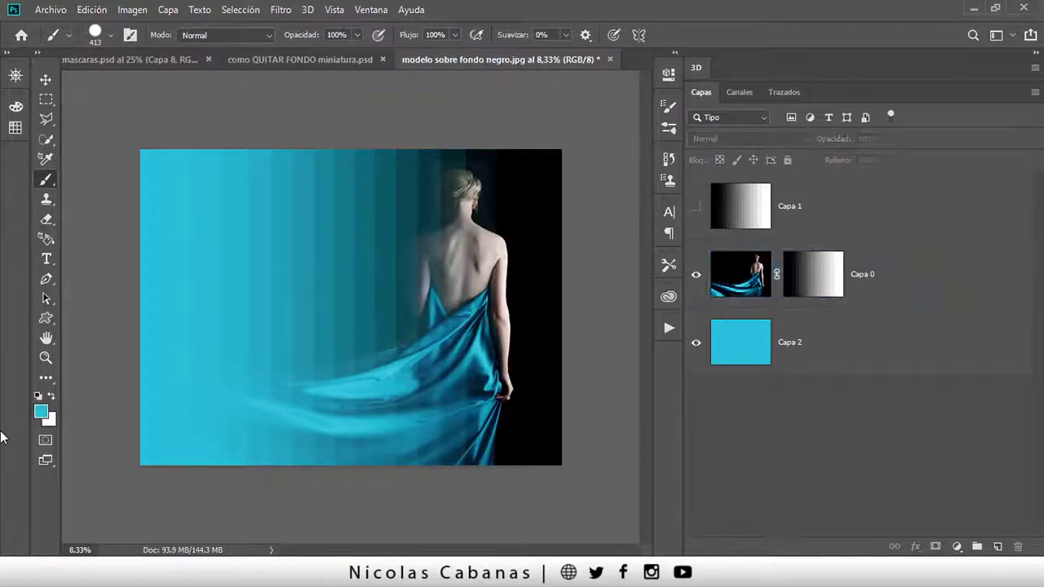
click(818, 280)
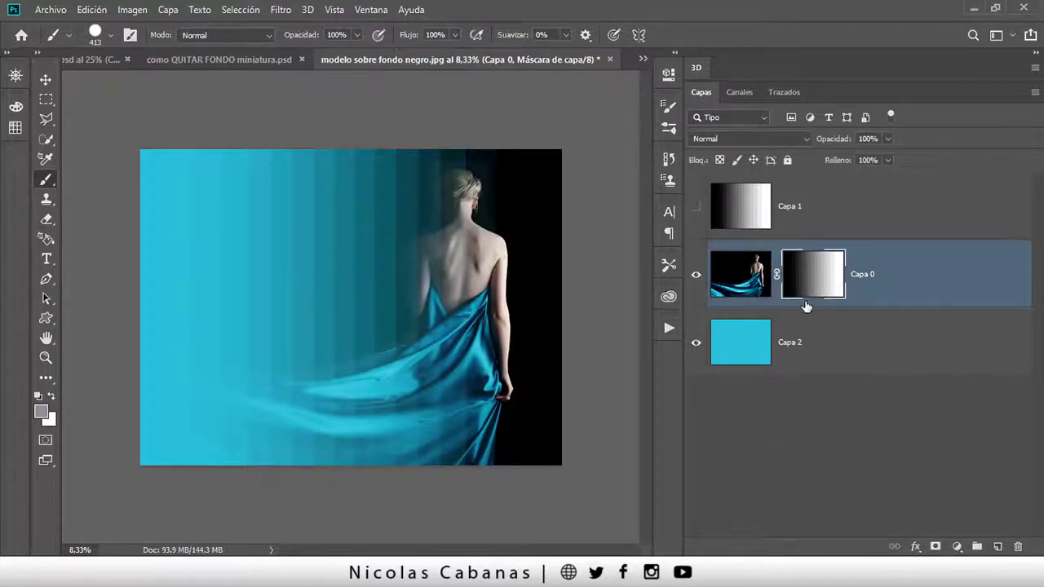
- Set the foreground colour to mid grey 808080
click(46, 410)
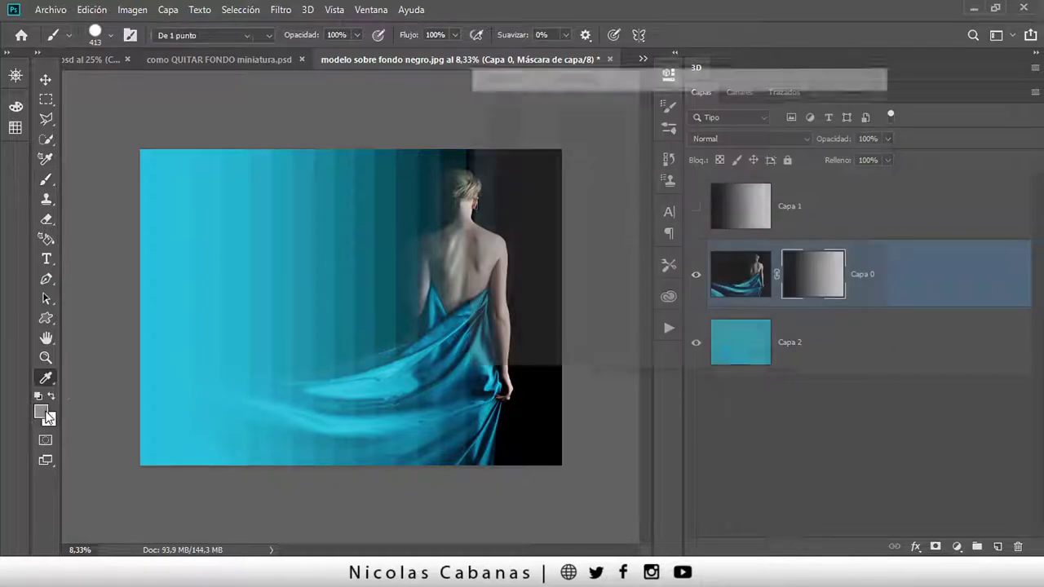
mouse_move(468, 186)
mouse_down()
mouse_move(470, 115)
mouse_move(472, 318)
mouse_up()
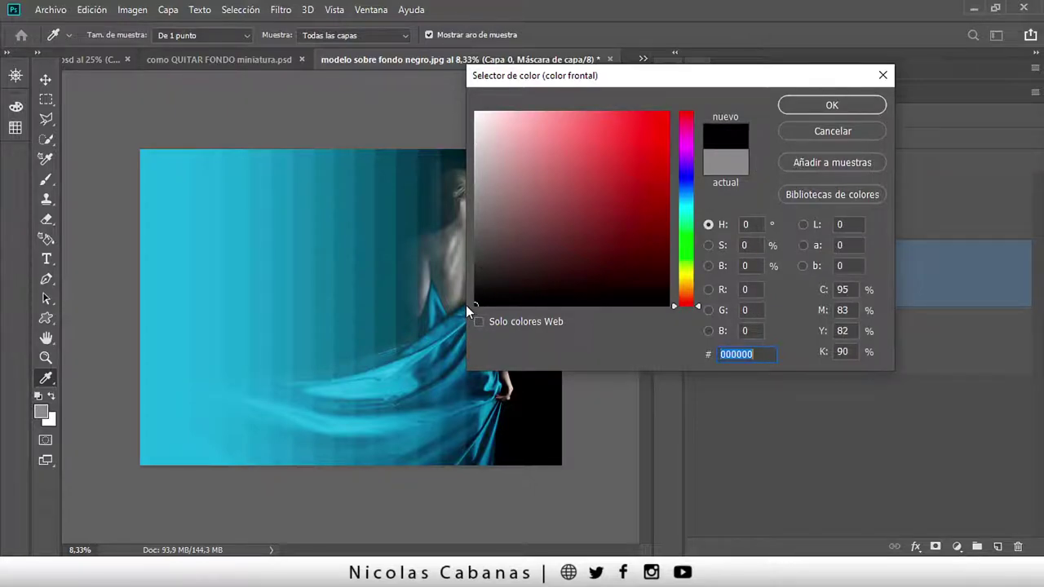
drag(466, 305, 474, 301)
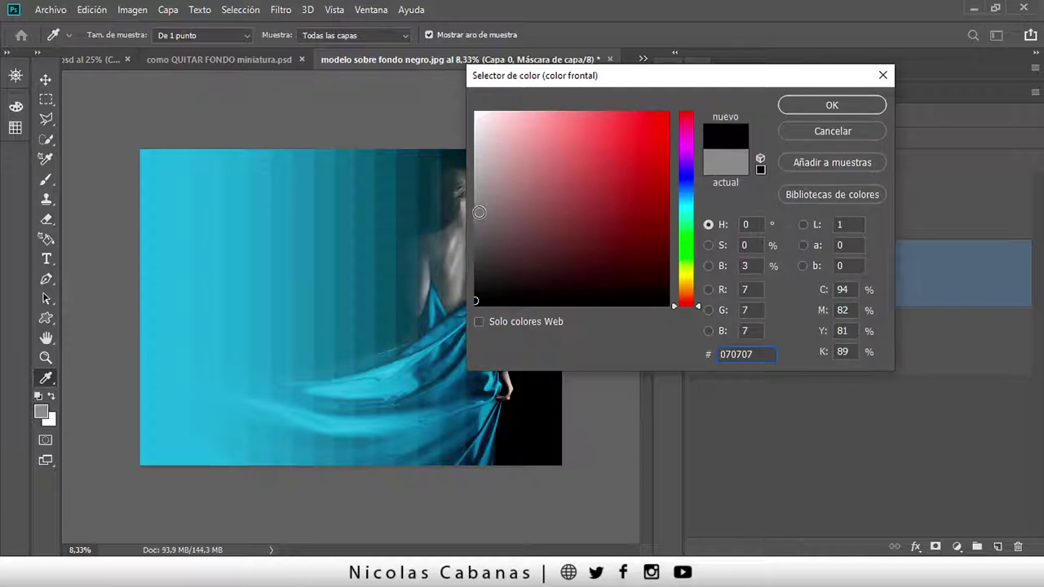
drag(479, 213, 470, 209)
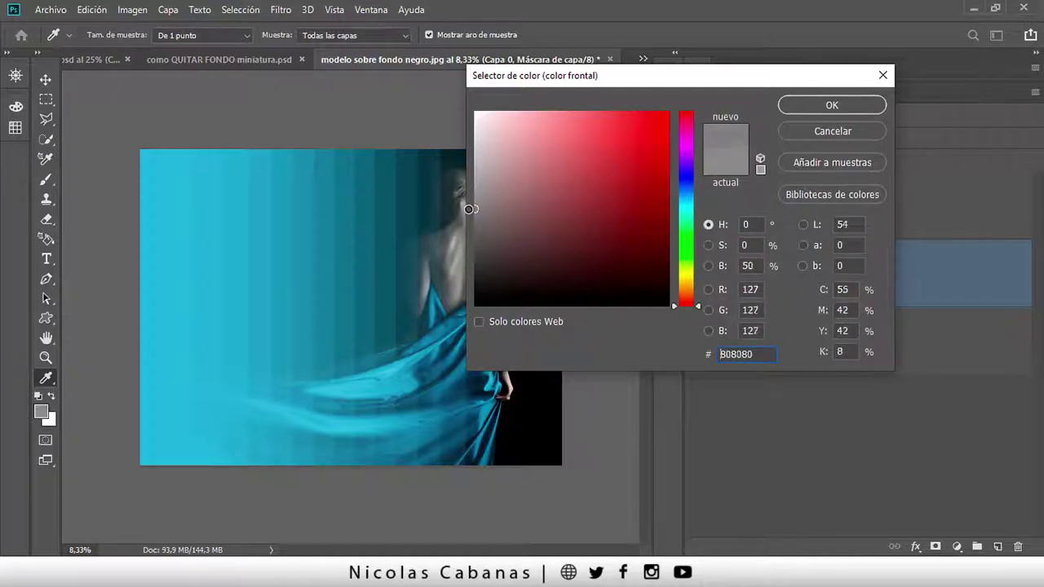
click(816, 105)
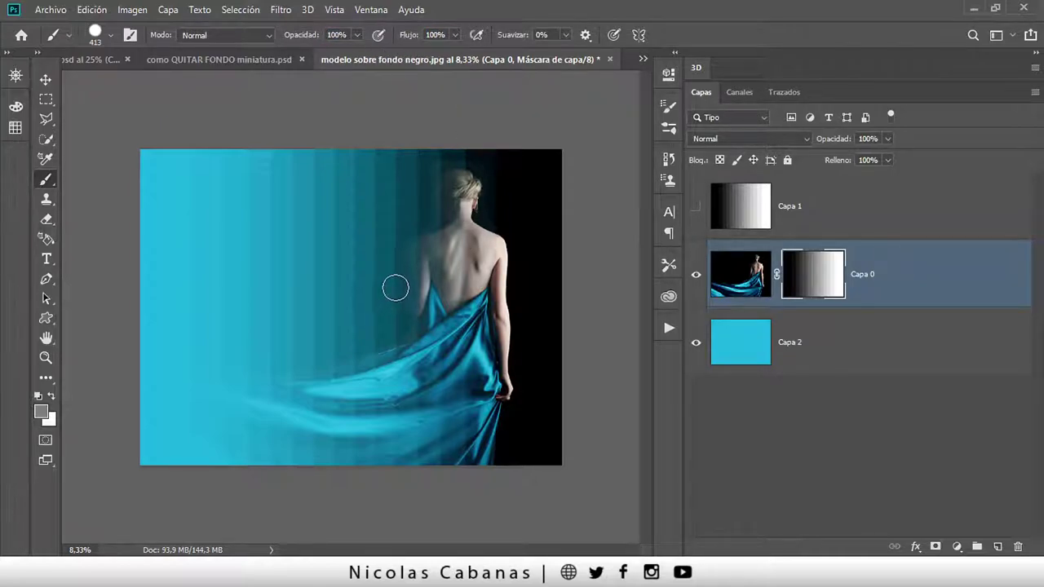
- Paint a grey patch on the mask beside the woman's back and zoom in on her shoulder
mouse_move(396, 287)
mouse_down()
mouse_move(408, 306)
mouse_move(394, 286)
mouse_move(412, 296)
mouse_move(421, 264)
mouse_move(483, 254)
mouse_up()
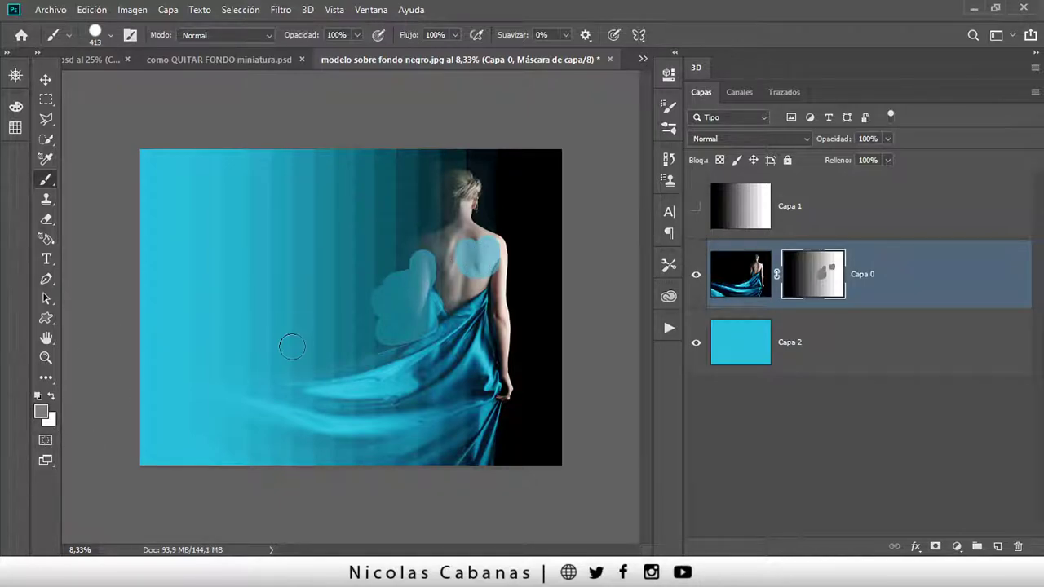
key(z)
mouse_move(512, 245)
mouse_down()
mouse_move(578, 244)
mouse_move(562, 248)
mouse_up()
key(b)
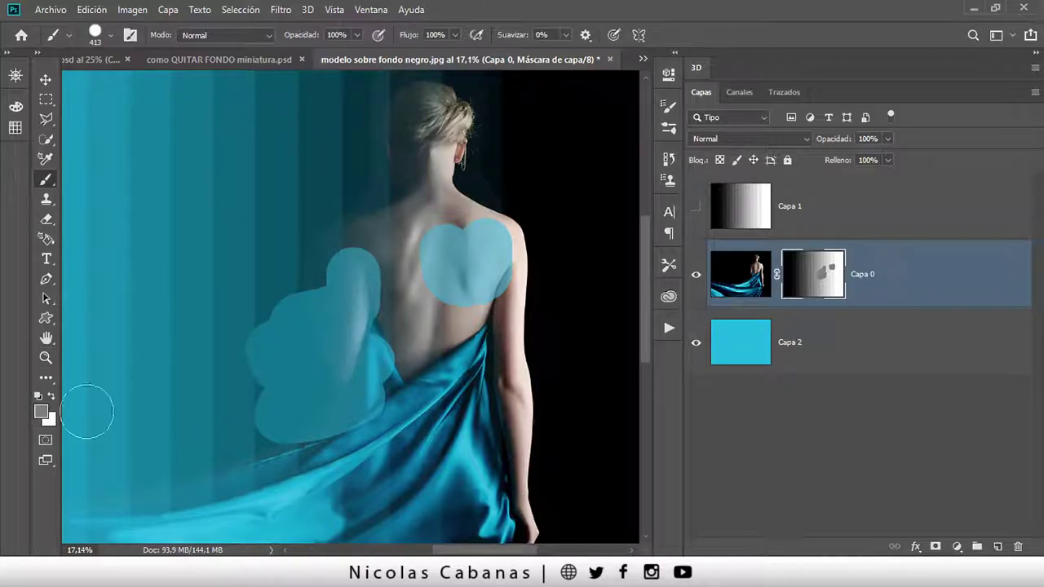
- Switch the foreground to dark grey 3c3c3c and extend the patch down the right shoulder
click(40, 414)
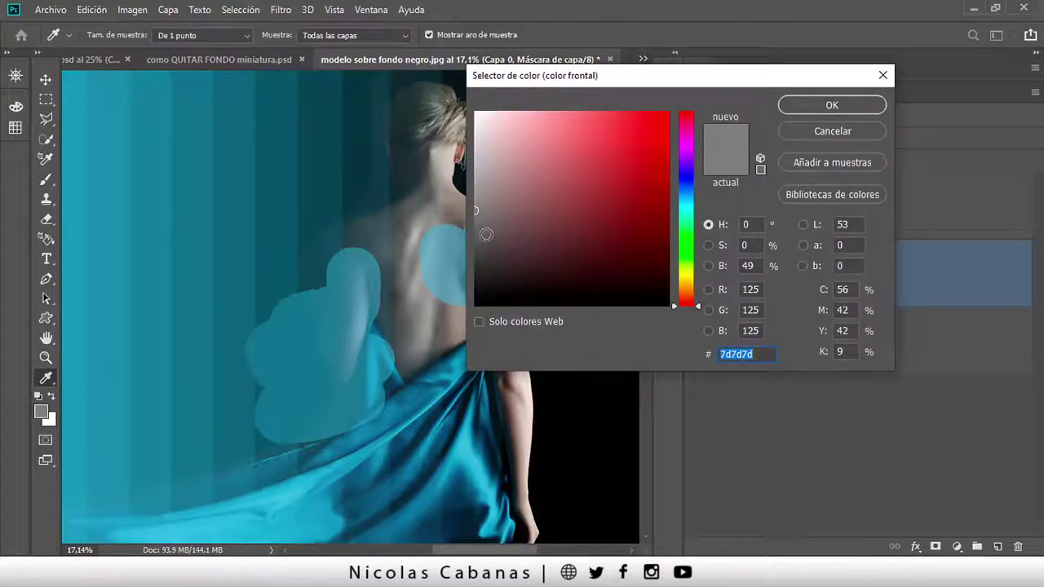
drag(484, 233, 475, 261)
key(Return)
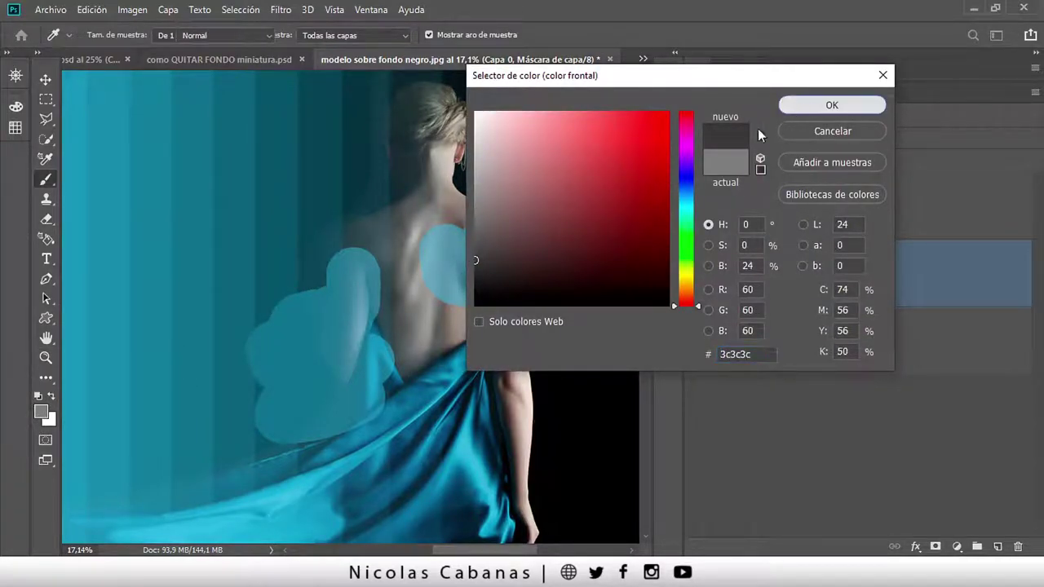
drag(475, 267, 463, 290)
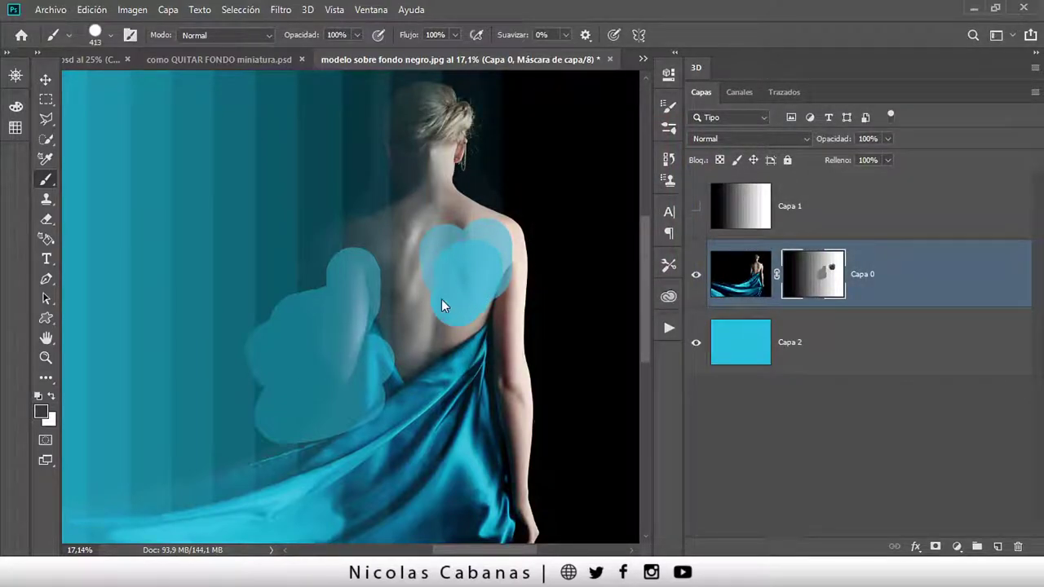
- Switch the foreground to light grey bfbfbf and paint it over the patch on the back
click(39, 413)
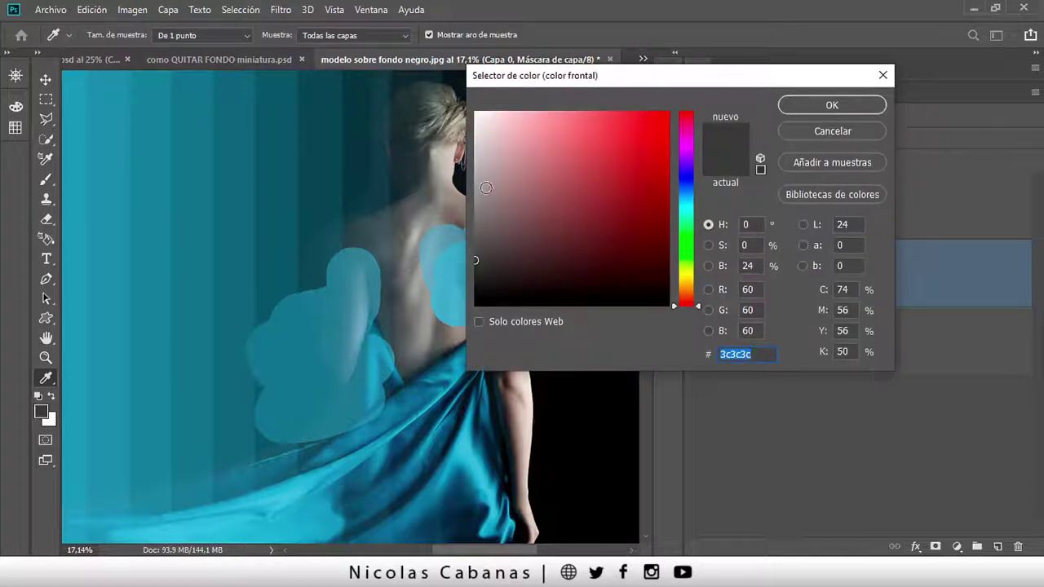
drag(480, 156, 473, 148)
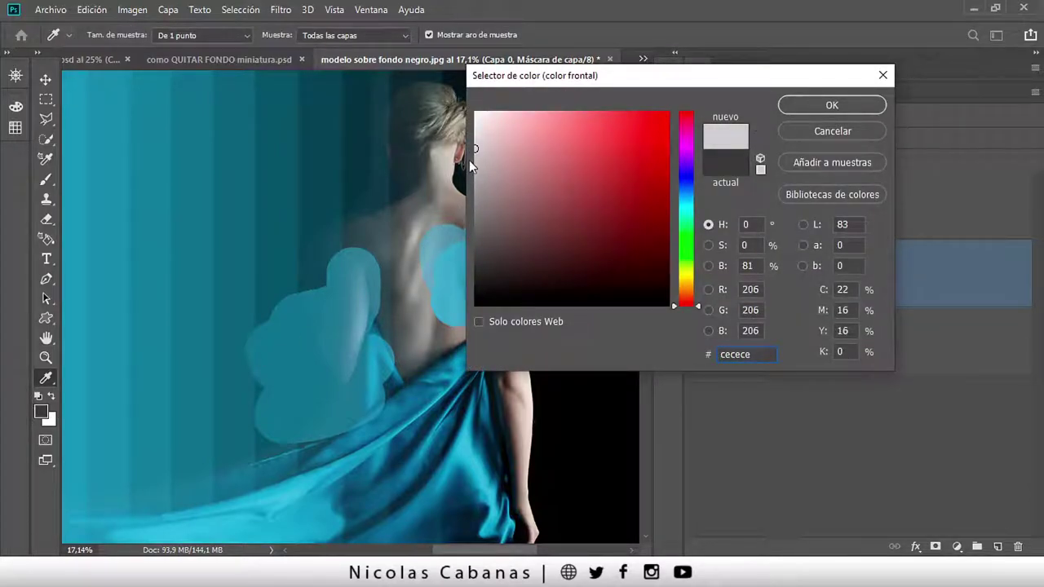
click(472, 164)
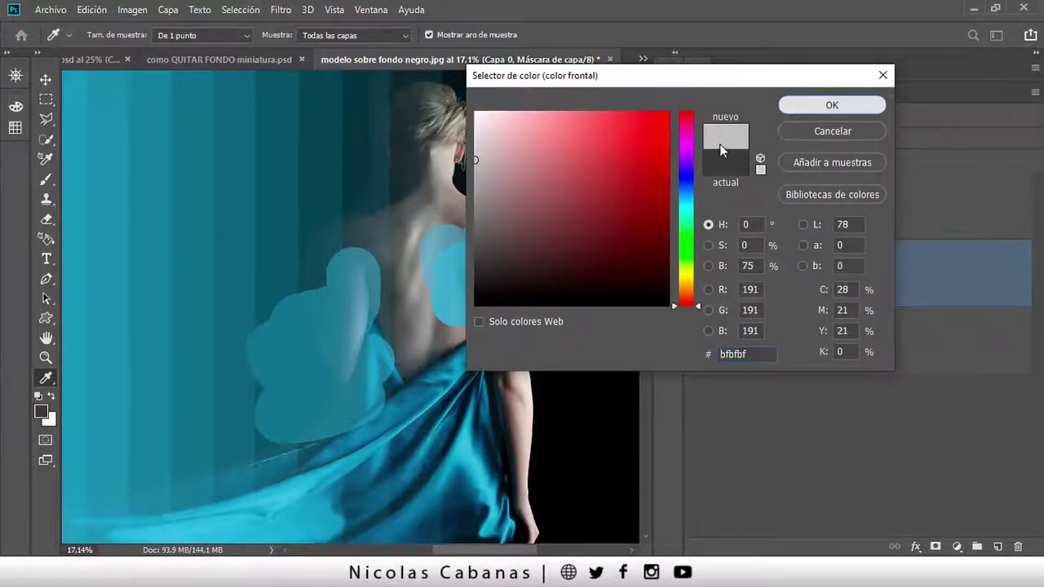
click(832, 104)
mouse_move(453, 261)
mouse_down()
mouse_move(457, 308)
mouse_move(477, 280)
mouse_move(465, 233)
mouse_move(443, 279)
mouse_move(412, 305)
mouse_up()
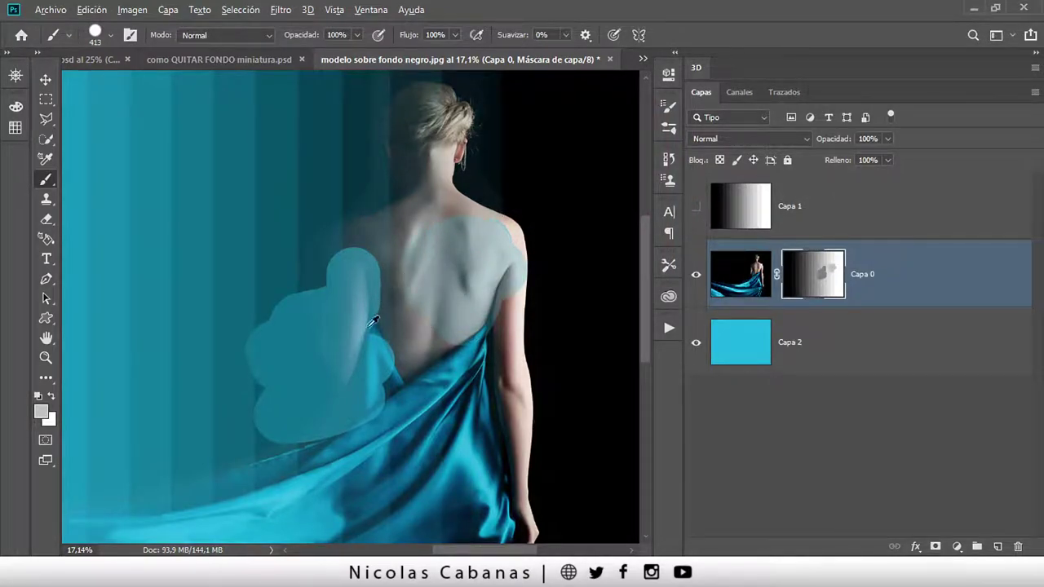
scroll(324, 340, down, 3)
scroll(366, 301, up, 2)
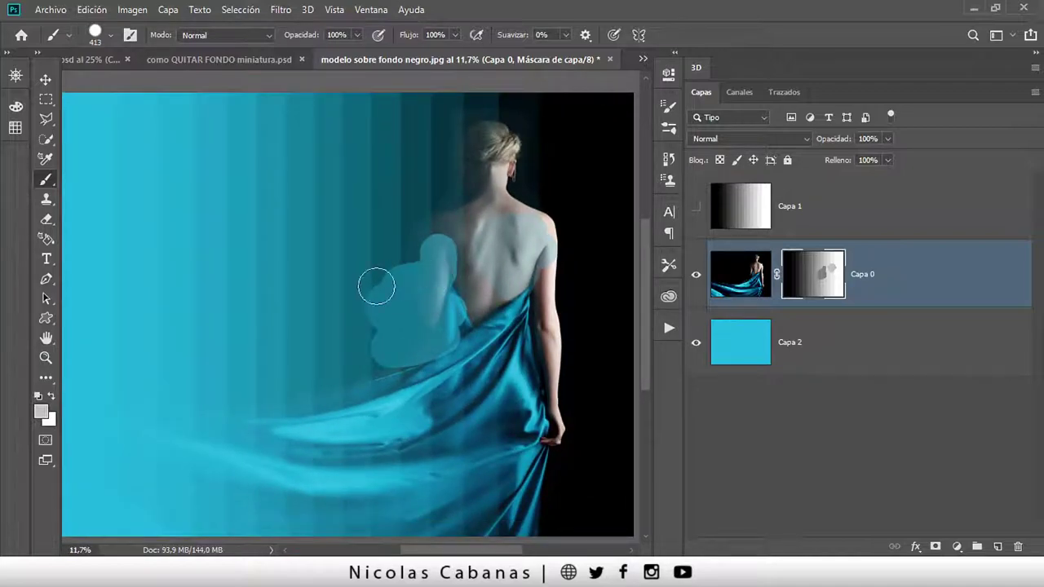
click(40, 412)
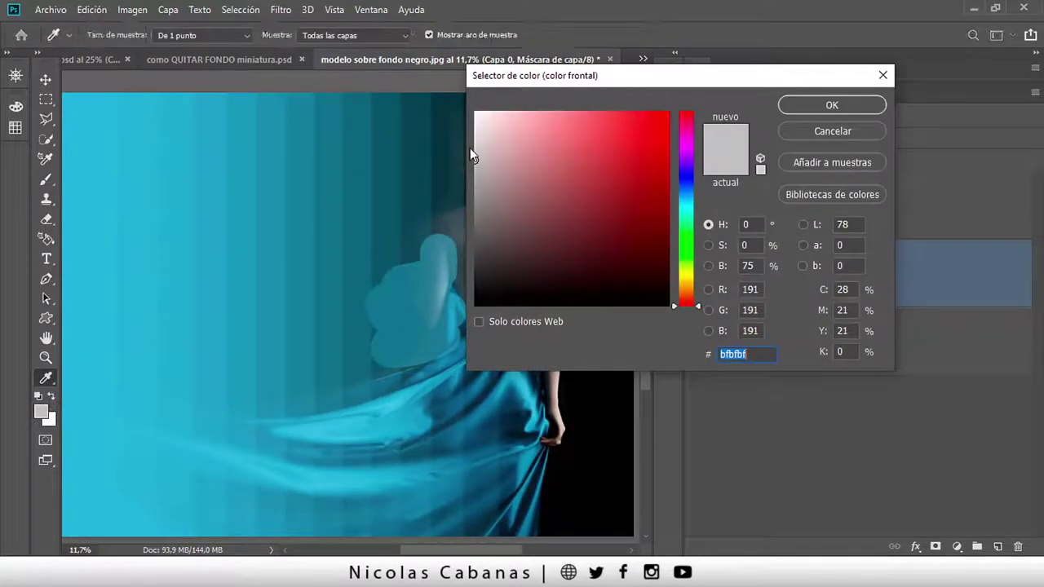
- Set the foreground colour to black and lower the brush opacity to about 8%
mouse_move(469, 147)
mouse_down()
mouse_move(453, 299)
mouse_move(410, 344)
mouse_up()
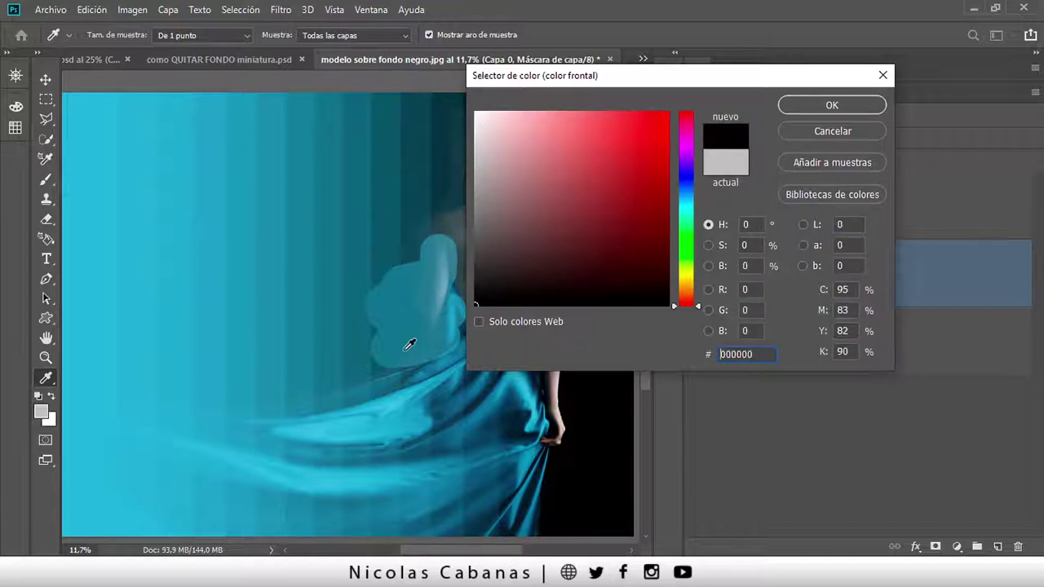
click(825, 106)
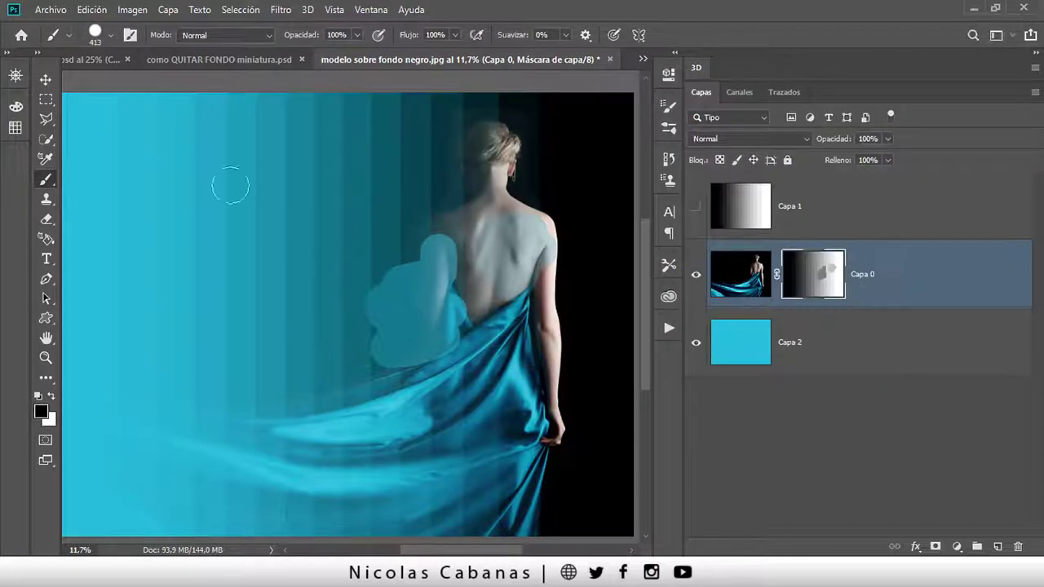
drag(301, 37, 242, 43)
- Paint faint haze on the mask beside the neck, along the shoulder, arm, hand and lower fabric
drag(490, 187, 563, 265)
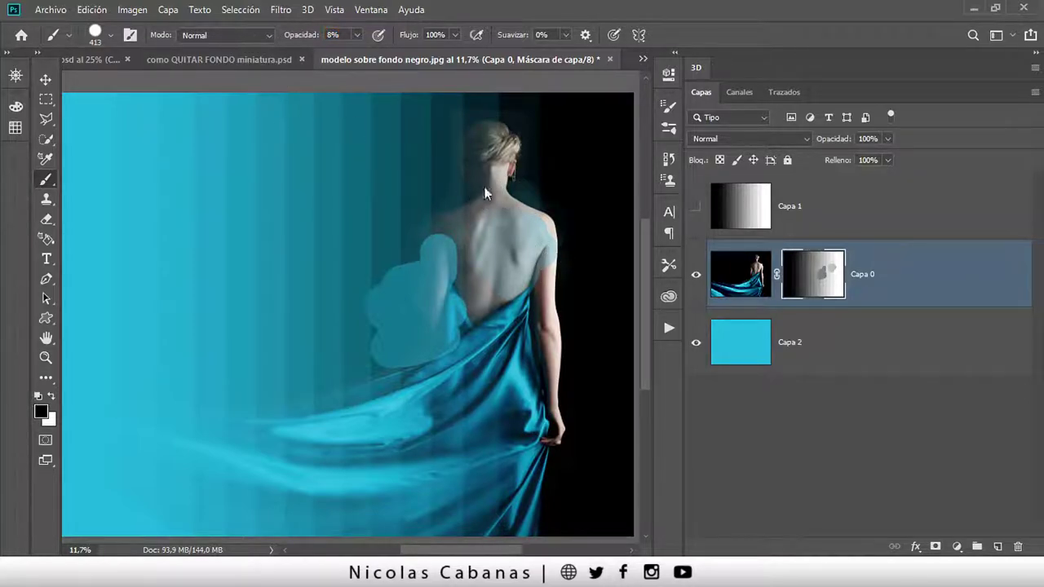
drag(484, 192, 559, 251)
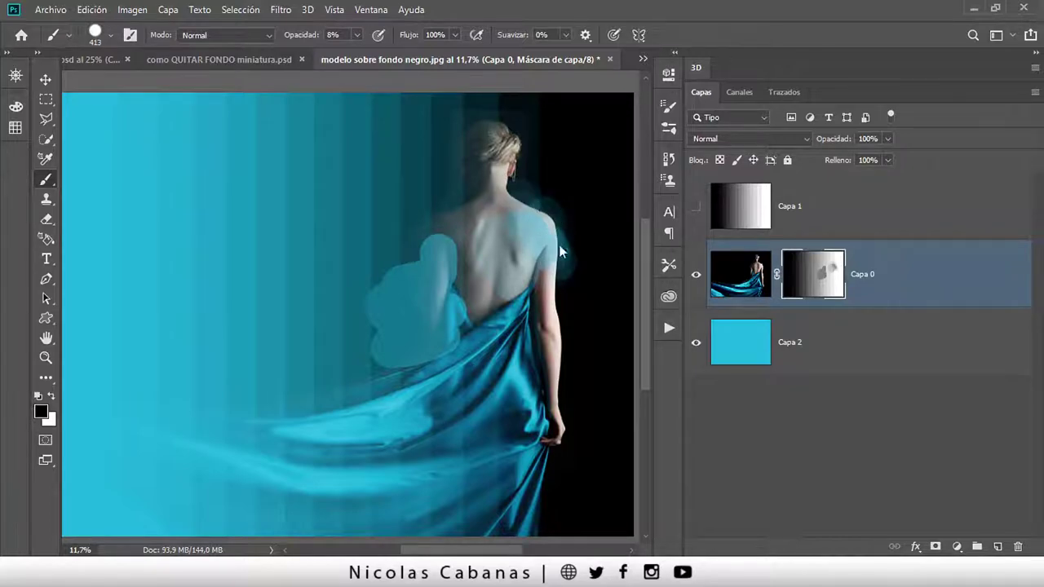
scroll(556, 261, up, 2)
scroll(542, 277, up, 2)
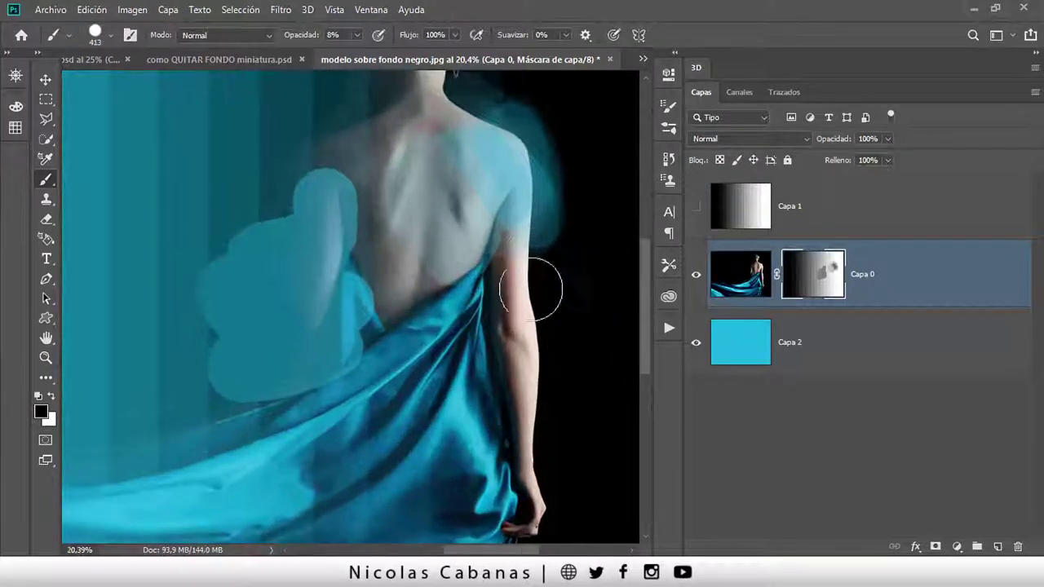
mouse_move(531, 290)
mouse_down()
mouse_move(508, 373)
mouse_move(497, 303)
mouse_move(497, 458)
mouse_up()
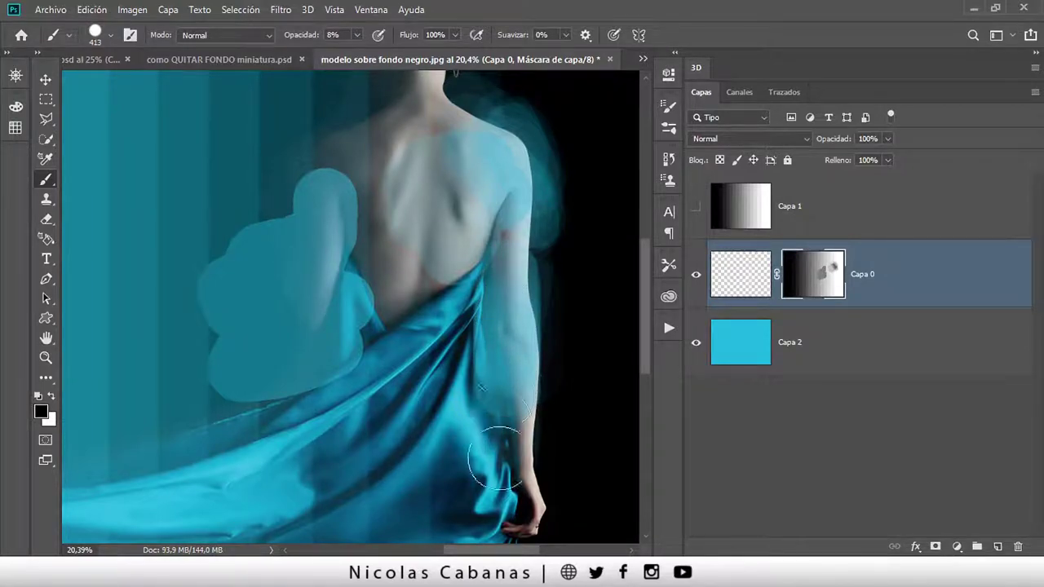
scroll(486, 367, down, 3)
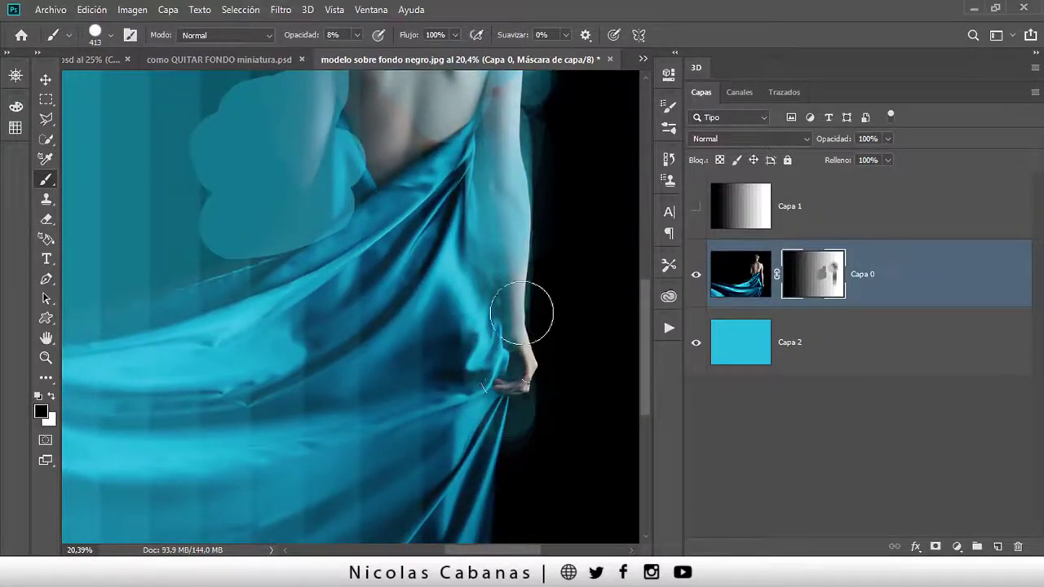
mouse_move(522, 313)
mouse_down()
mouse_move(497, 415)
mouse_move(517, 345)
mouse_move(513, 420)
mouse_move(526, 335)
mouse_move(508, 368)
mouse_move(531, 350)
mouse_move(478, 356)
mouse_move(421, 397)
mouse_up()
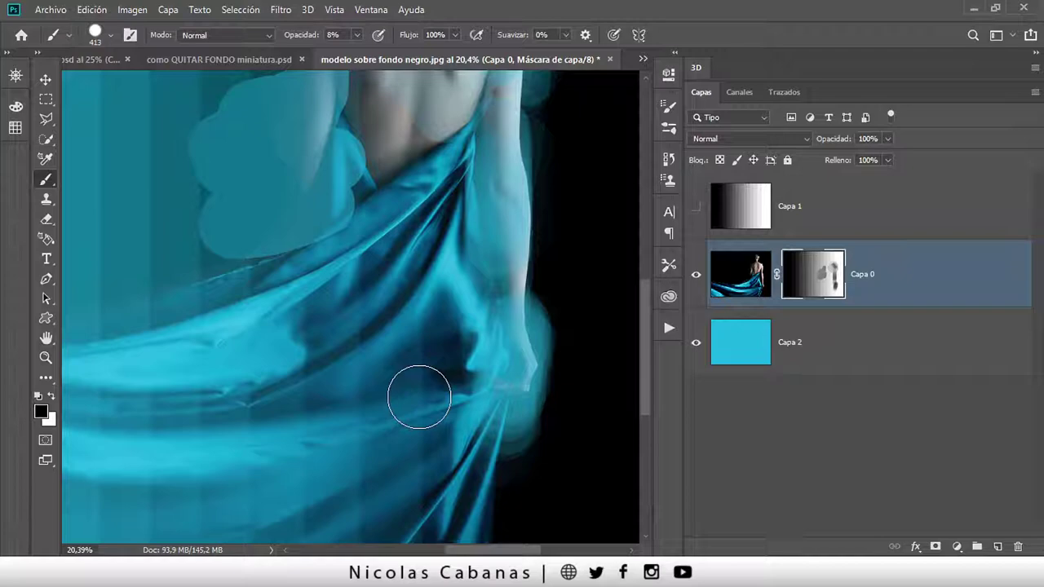
- Blend cyan beside the back at 20% opacity, then soften the arm's right edge at 50%
drag(295, 39, 304, 39)
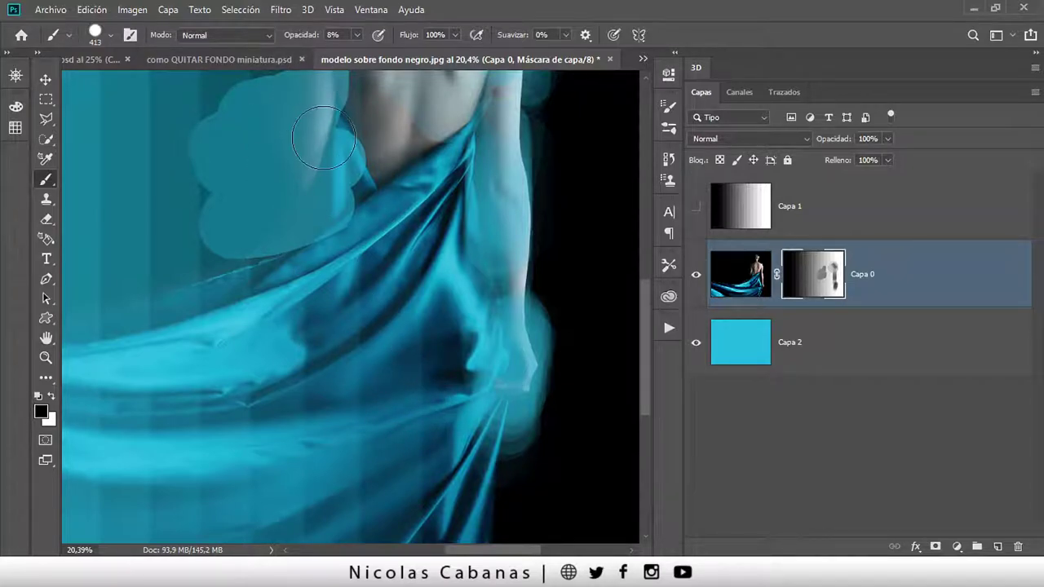
key(2)
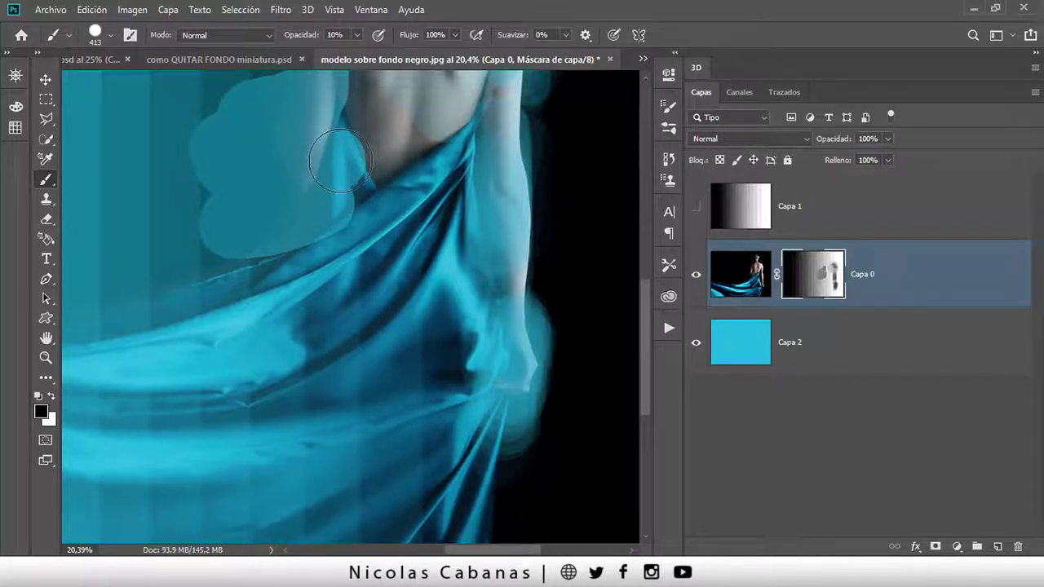
drag(340, 164, 346, 173)
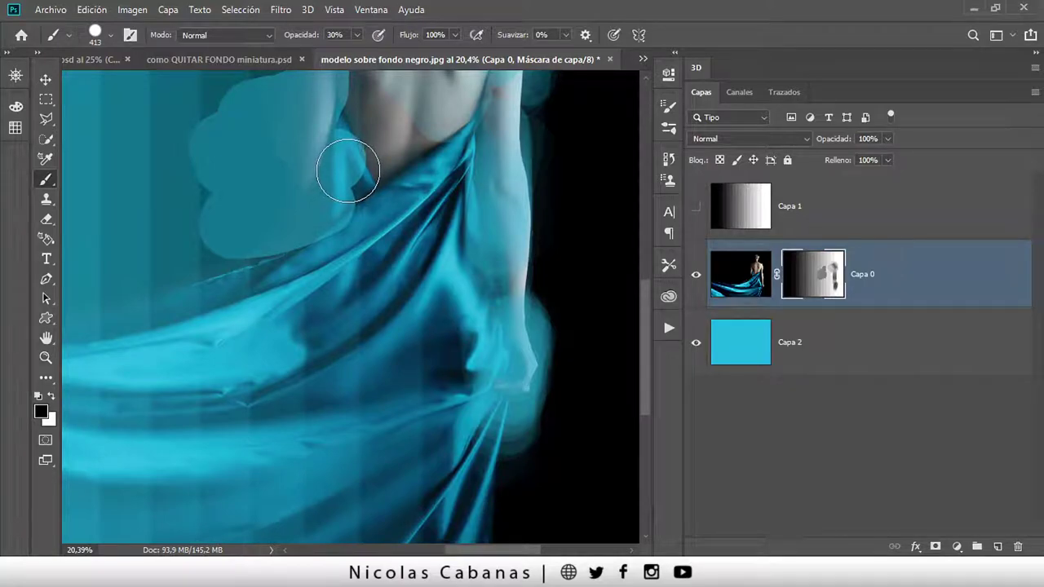
key(3)
key(4)
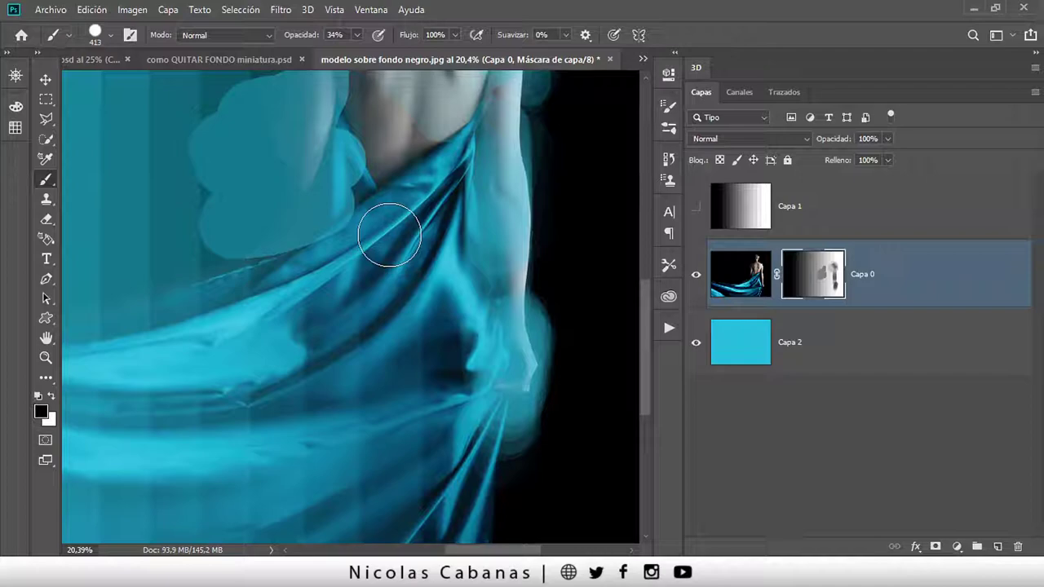
key(5)
key(5)
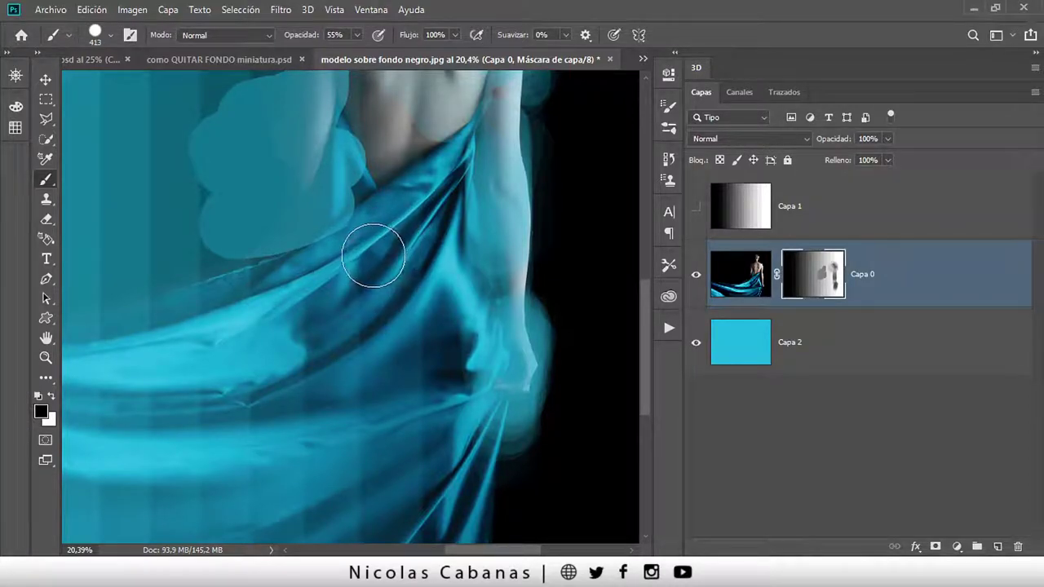
key(5)
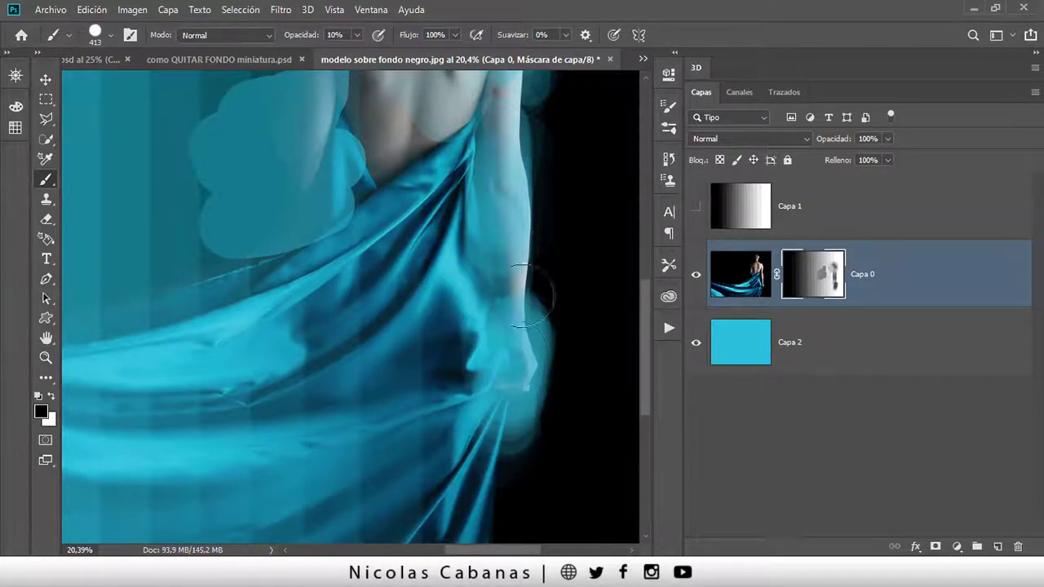
drag(501, 350, 526, 249)
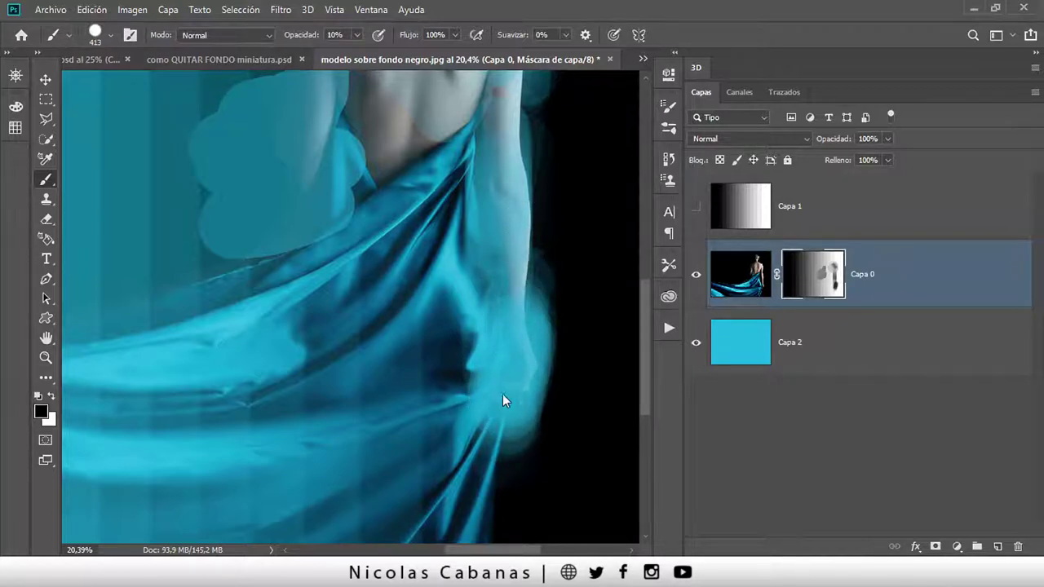
- Cover the arm edge and lower arm at 70% opacity, then haze the lower fabric at 30%
key(7)
mouse_move(517, 326)
mouse_down()
mouse_move(533, 233)
mouse_move(517, 345)
mouse_move(495, 363)
mouse_move(508, 221)
mouse_move(517, 354)
mouse_move(517, 252)
mouse_move(459, 356)
mouse_move(460, 327)
mouse_up()
click(391, 345)
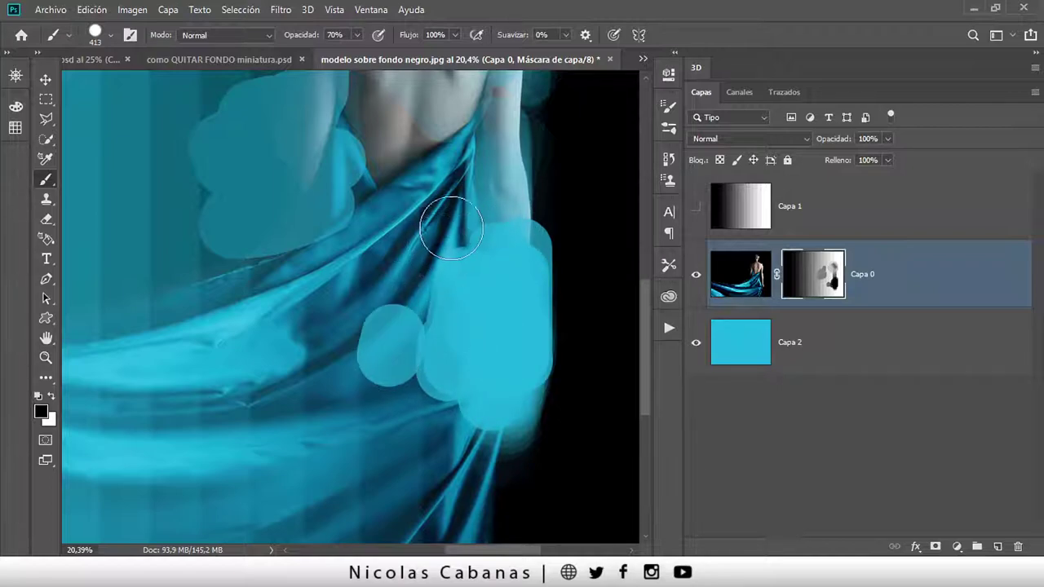
key(3)
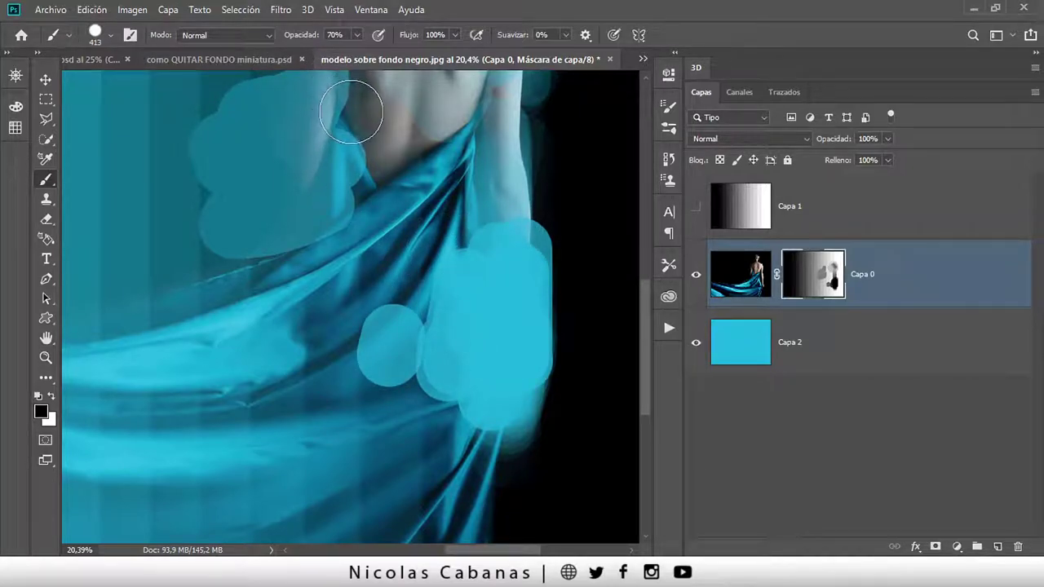
mouse_move(279, 373)
mouse_down()
mouse_move(350, 354)
mouse_move(320, 448)
mouse_up()
drag(337, 314, 326, 410)
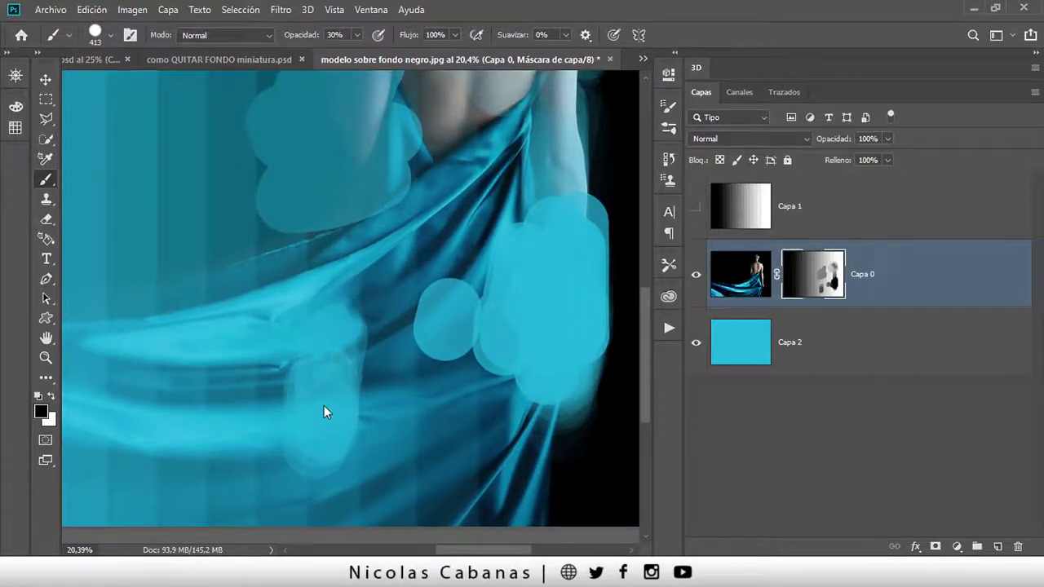
- Paint white on the mask to restore the arm and fabric, then drop brush opacity to 10%
click(50, 398)
key(x)
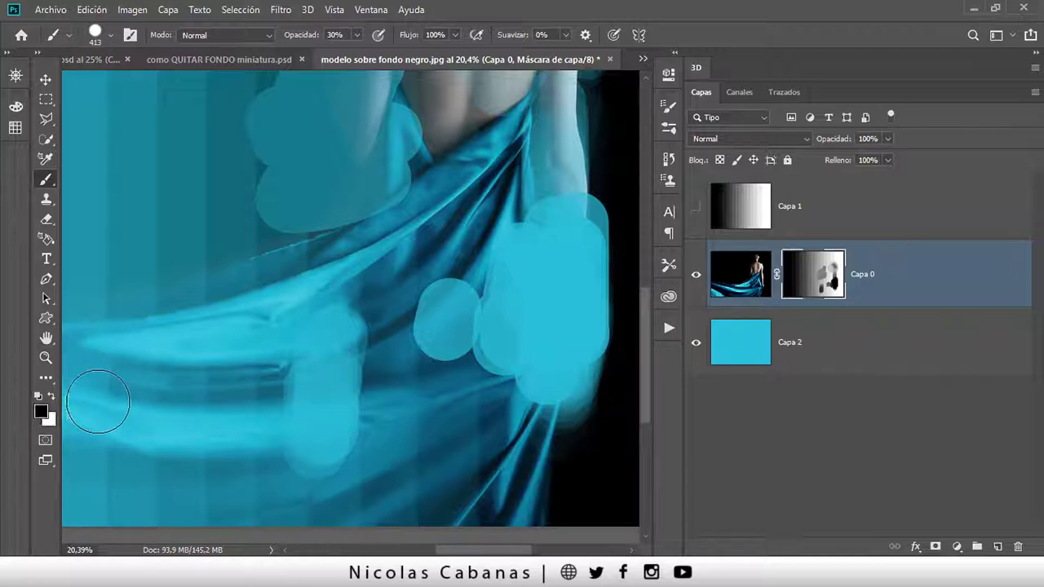
key(x)
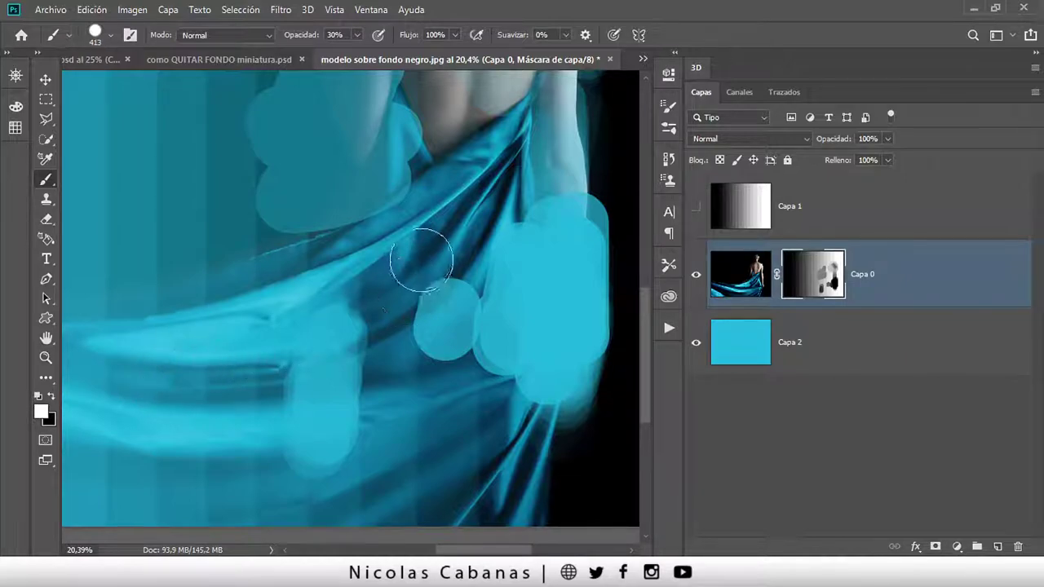
mouse_move(438, 285)
mouse_down()
mouse_move(506, 302)
mouse_move(550, 270)
mouse_move(558, 236)
mouse_move(543, 254)
mouse_move(552, 230)
mouse_move(594, 343)
mouse_move(587, 239)
mouse_move(553, 295)
mouse_move(554, 392)
mouse_move(567, 351)
mouse_move(662, 296)
mouse_up()
key(1)
- View Capa 0's layer mask on its own and scroll through it
alt+click(804, 286)
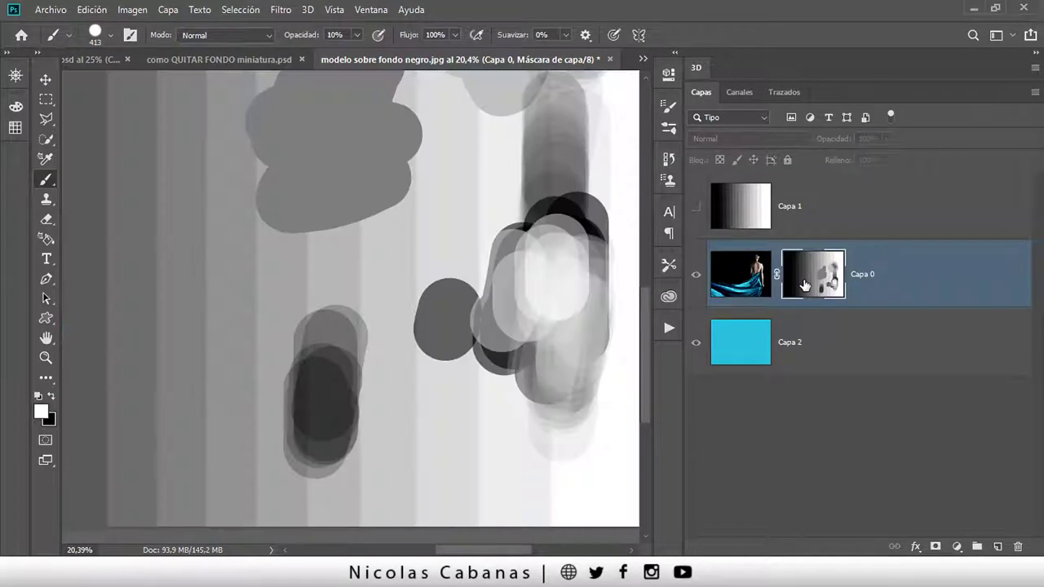
scroll(477, 326, down, 1)
scroll(485, 303, down, 2)
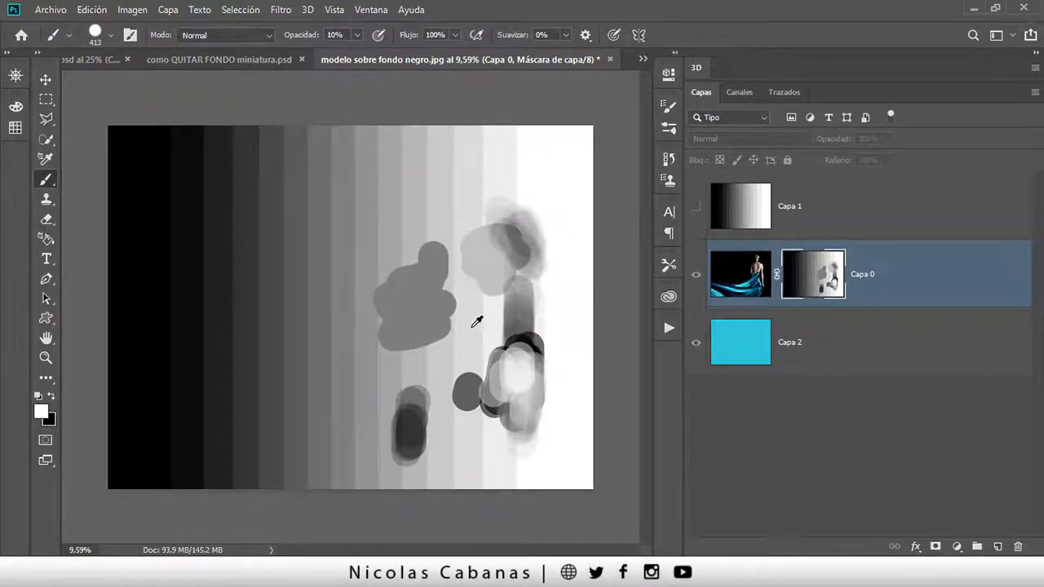
scroll(478, 318, up, 1)
- Return to the full-colour composite with Capa 0's mask targeted, panning to the image's lower-right edges
click(754, 271)
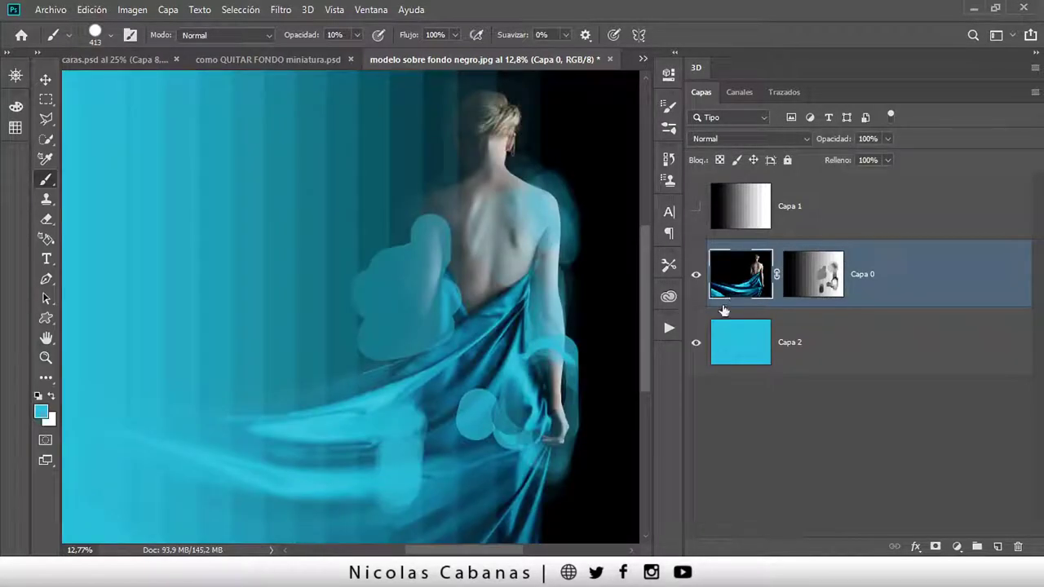
click(810, 280)
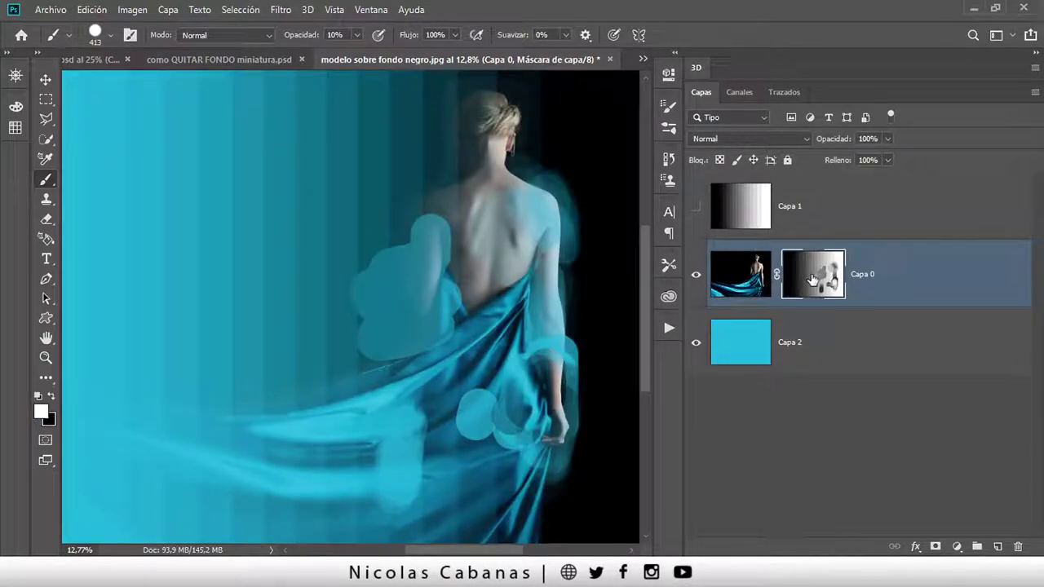
drag(579, 351, 513, 326)
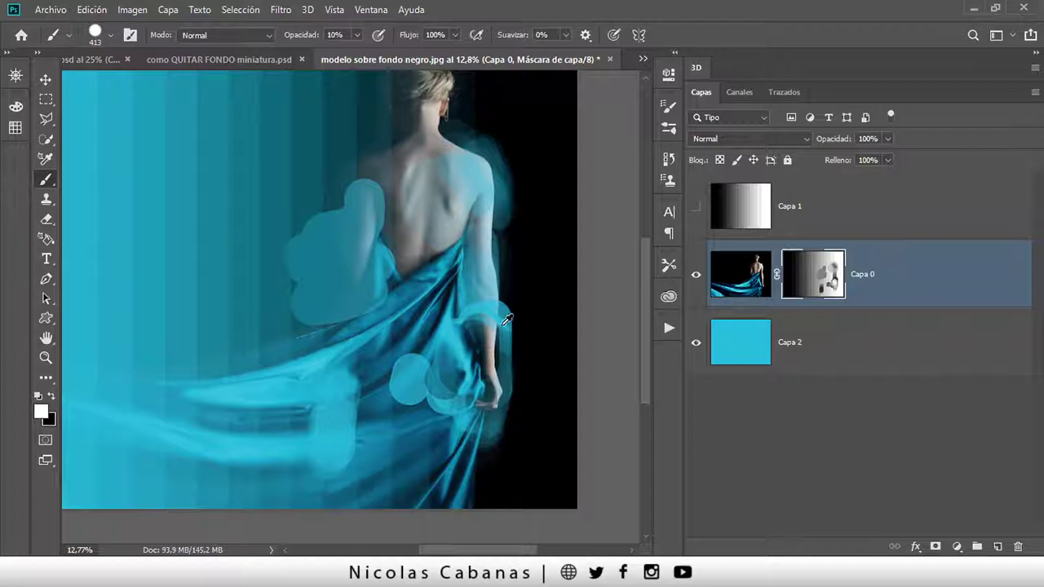
scroll(506, 319, up, 3)
- Sample greys from the image in the foreground Color Picker, settling on 878787
click(40, 412)
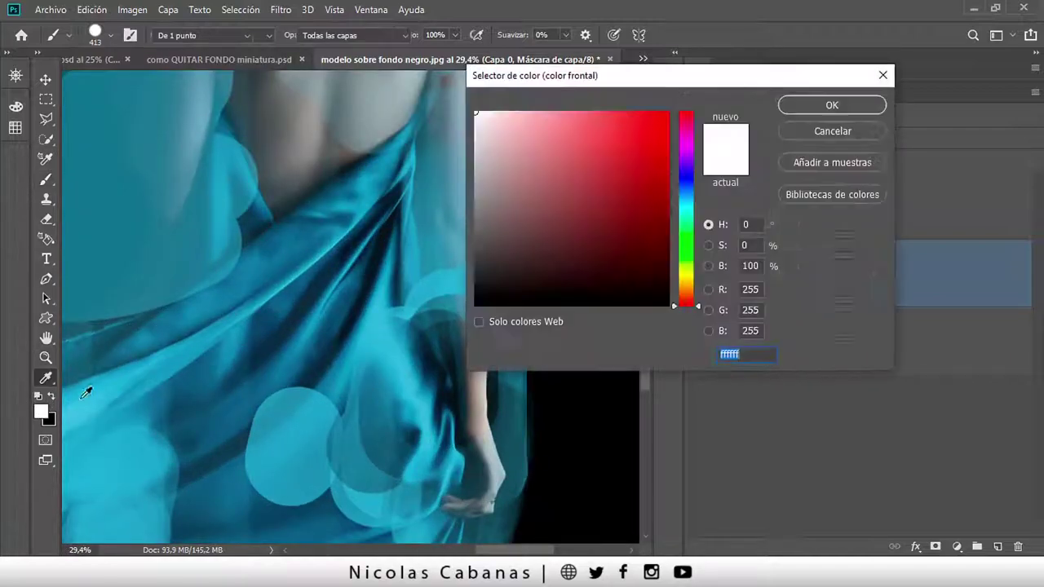
mouse_move(86, 394)
mouse_down()
mouse_move(416, 259)
mouse_move(471, 139)
mouse_up()
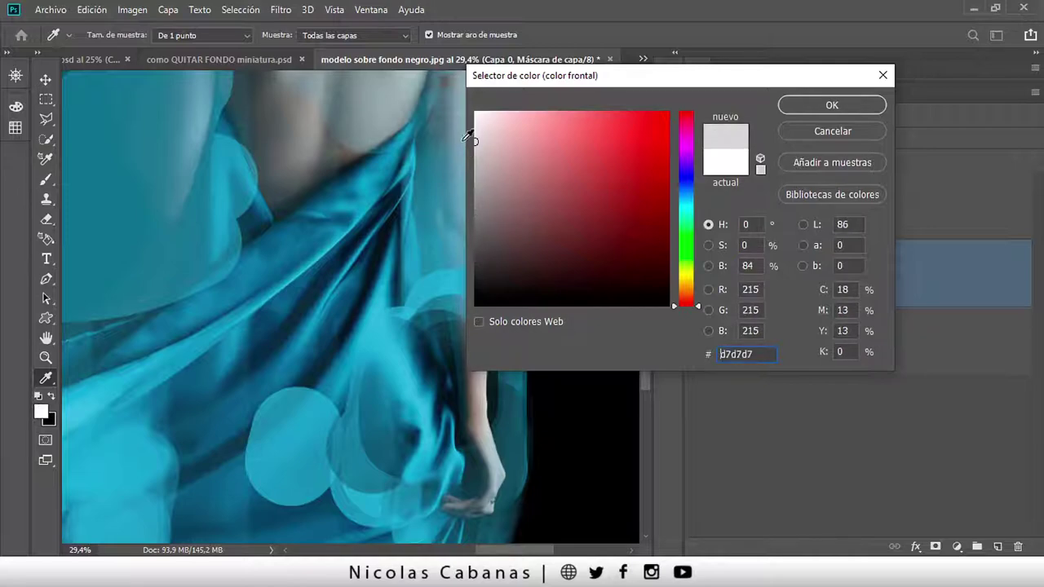
mouse_move(471, 138)
mouse_down()
mouse_move(476, 202)
mouse_move(400, 323)
mouse_up()
click(796, 108)
- Paint white at 18% opacity on the mask to restore the forearm and fabric, then reset opacity to 100%
key(b)
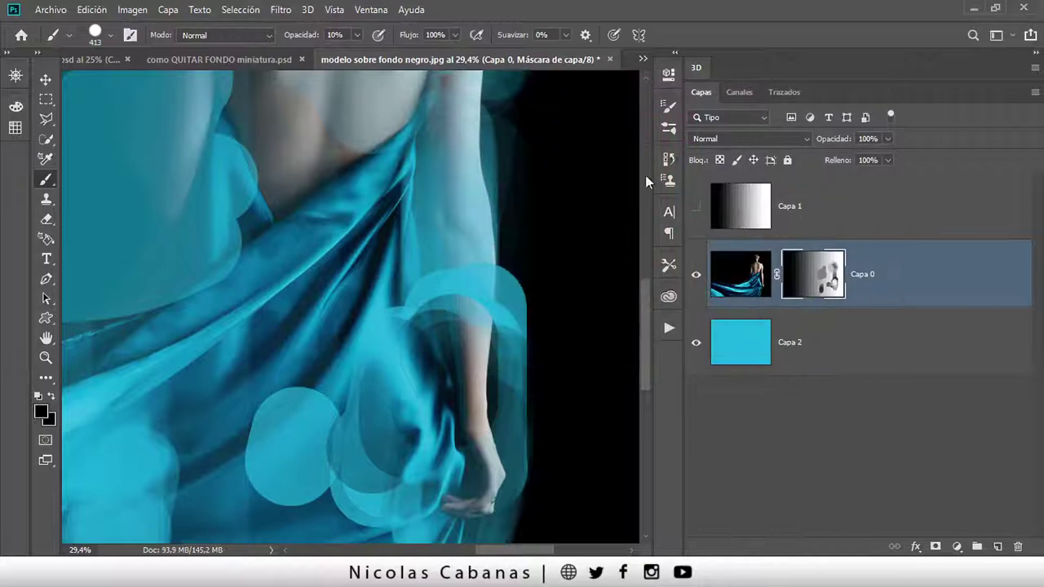
key(x)
drag(298, 40, 308, 40)
mouse_move(469, 292)
mouse_down()
mouse_move(454, 302)
mouse_move(465, 318)
mouse_move(478, 291)
mouse_move(423, 363)
mouse_up()
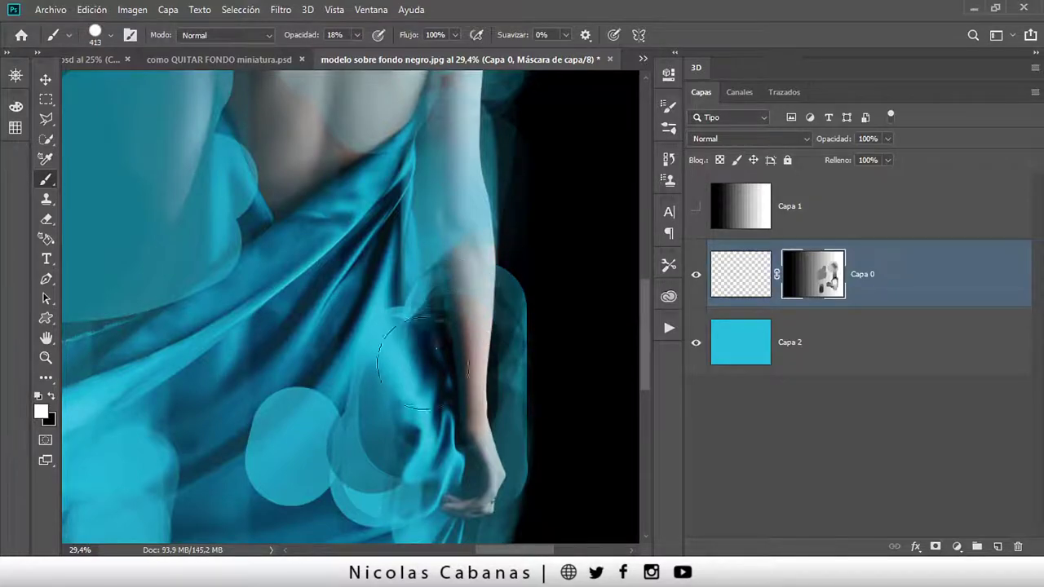
scroll(422, 363, down, 5)
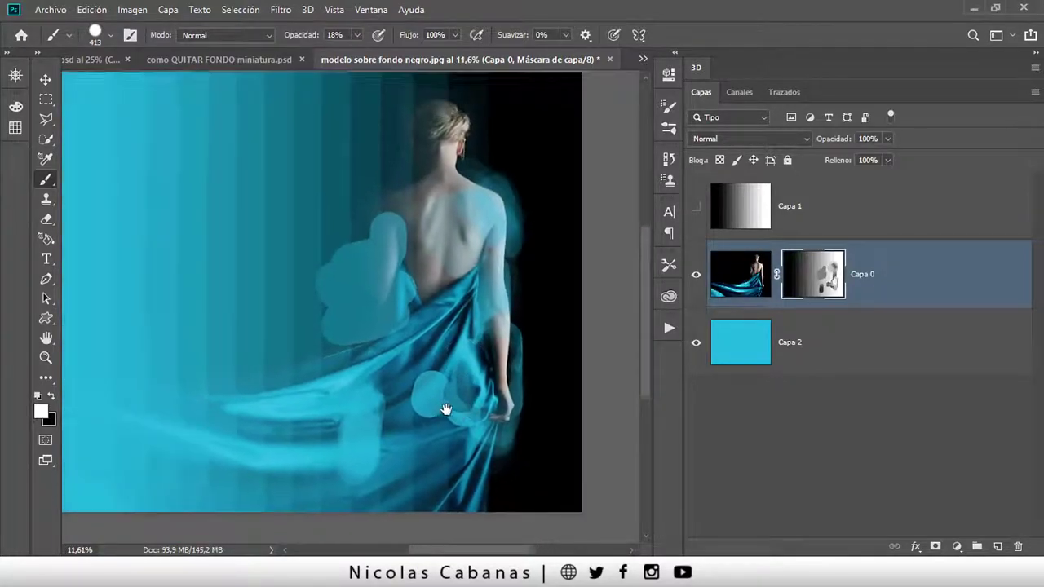
scroll(446, 409, down, 1)
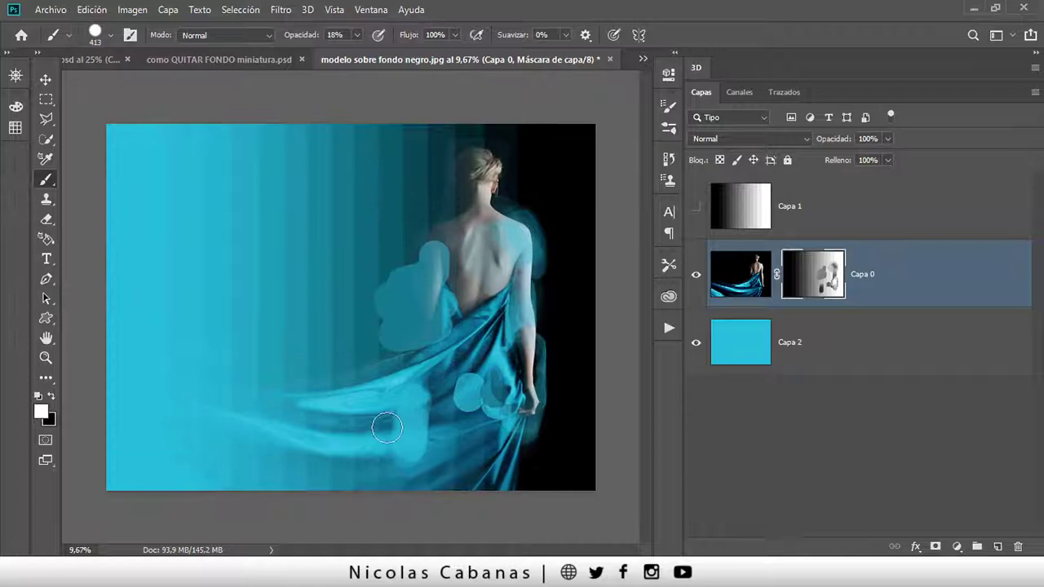
mouse_move(408, 410)
mouse_down()
mouse_move(417, 398)
mouse_move(384, 396)
mouse_up()
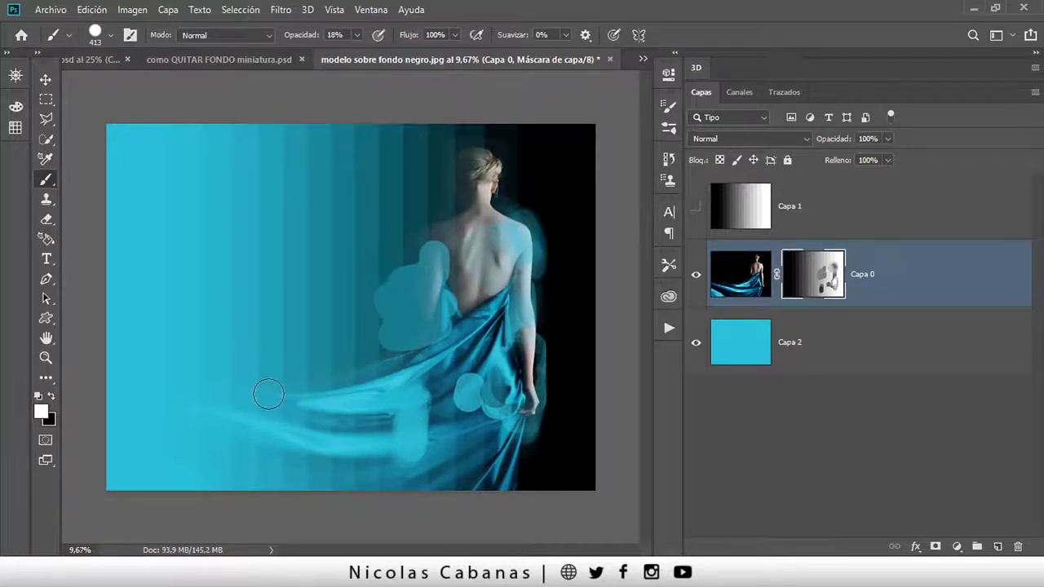
drag(316, 41, 351, 41)
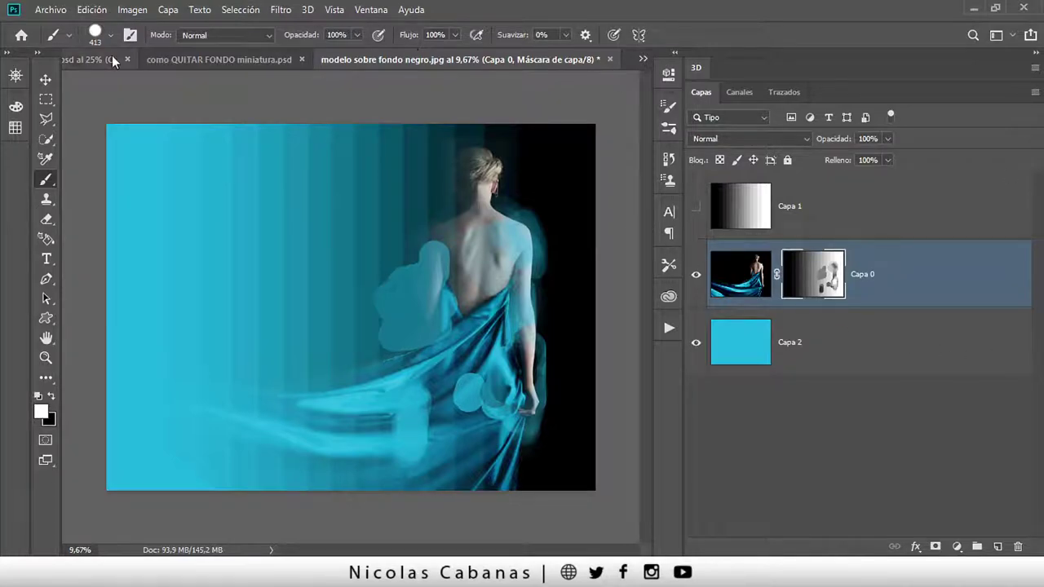
- Switch to the mascaras.psd document showing the upside-down bearded man's portrait
click(78, 60)
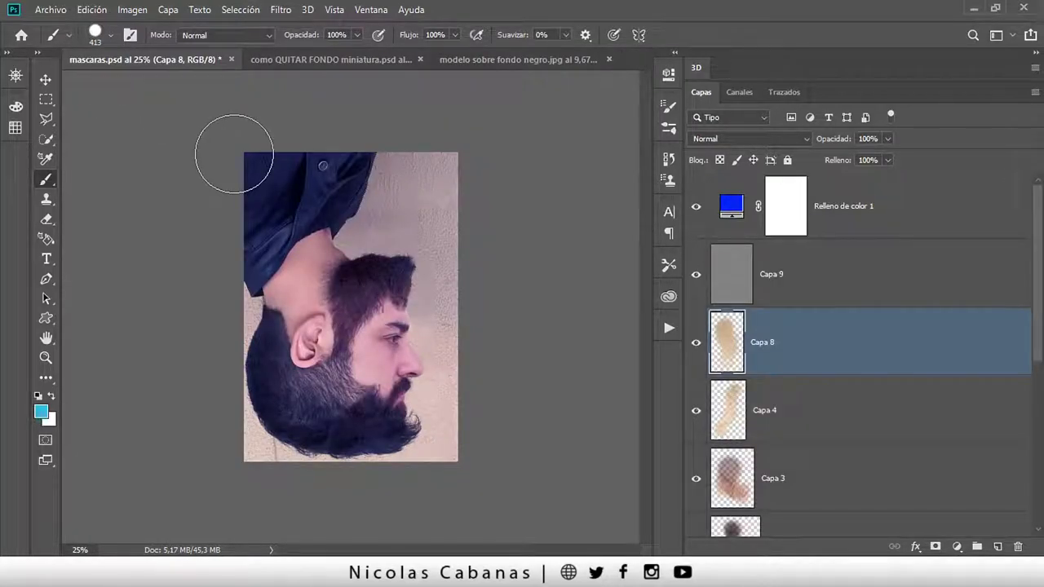